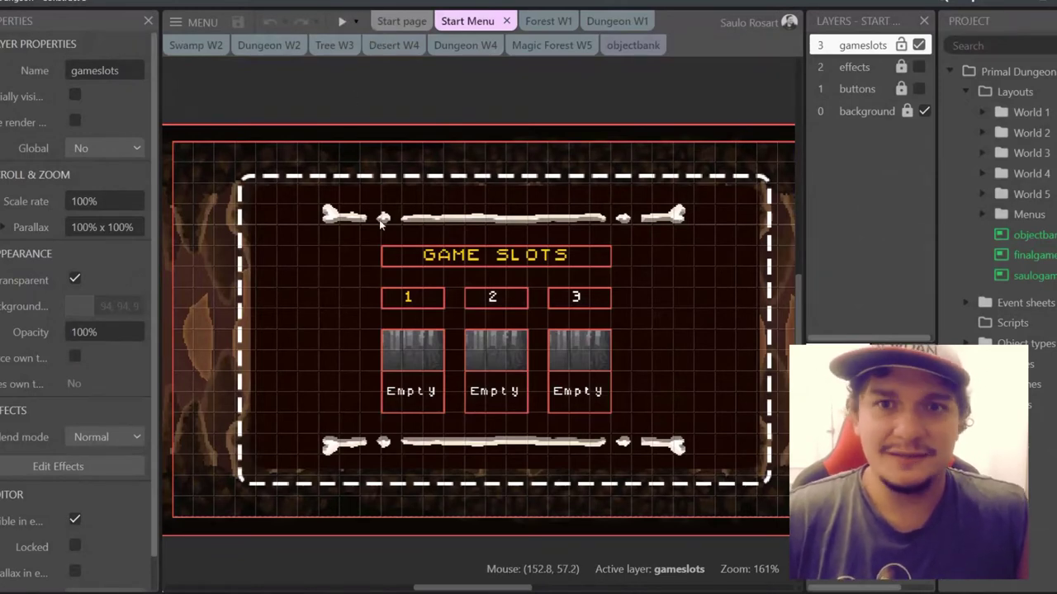
Run a preview of the project from the Start Menu layout and maximize the preview window.
left_click(345, 23)
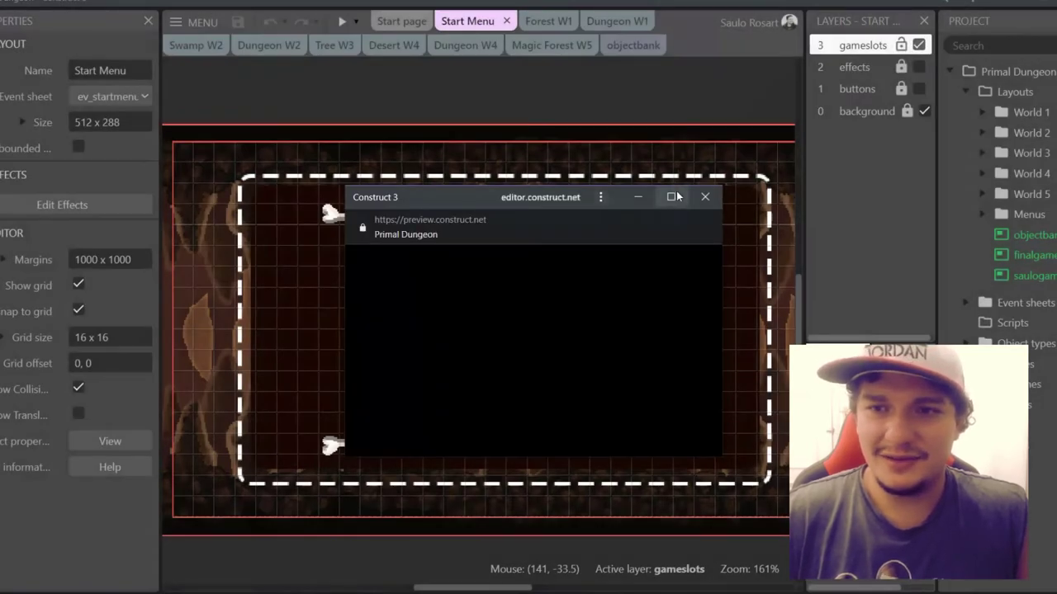
left_click(675, 195)
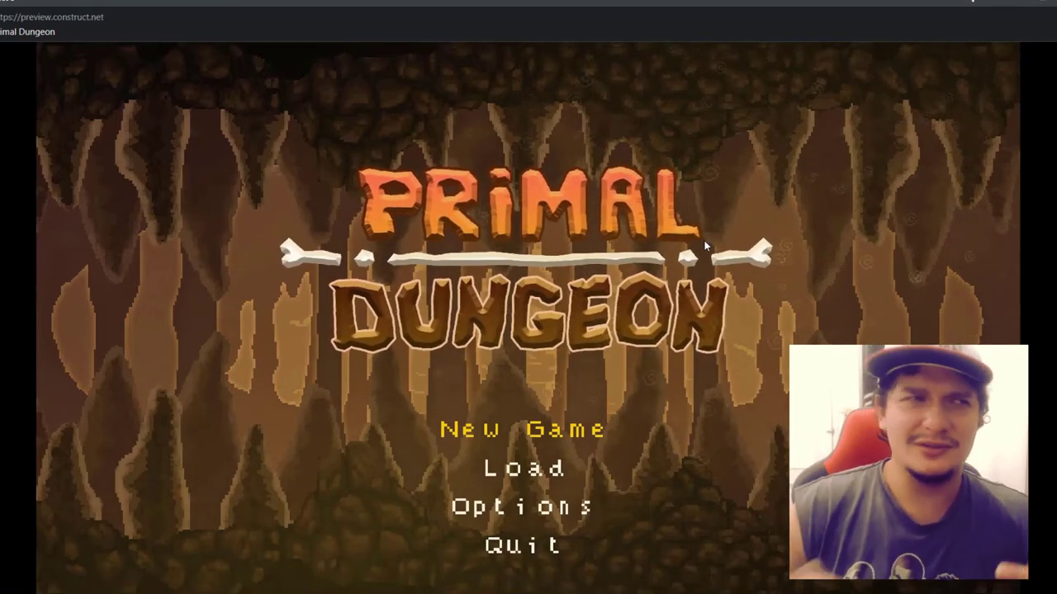
Test moving through the title menu entries, open the game slots screen and return to the title menu.
key("Down")
key("Down")
key("Down")
key("Up")
key("Up")
key("Up")
key("Down")
key("Down")
key("Down")
key("Up")
key("Up")
key("Return")
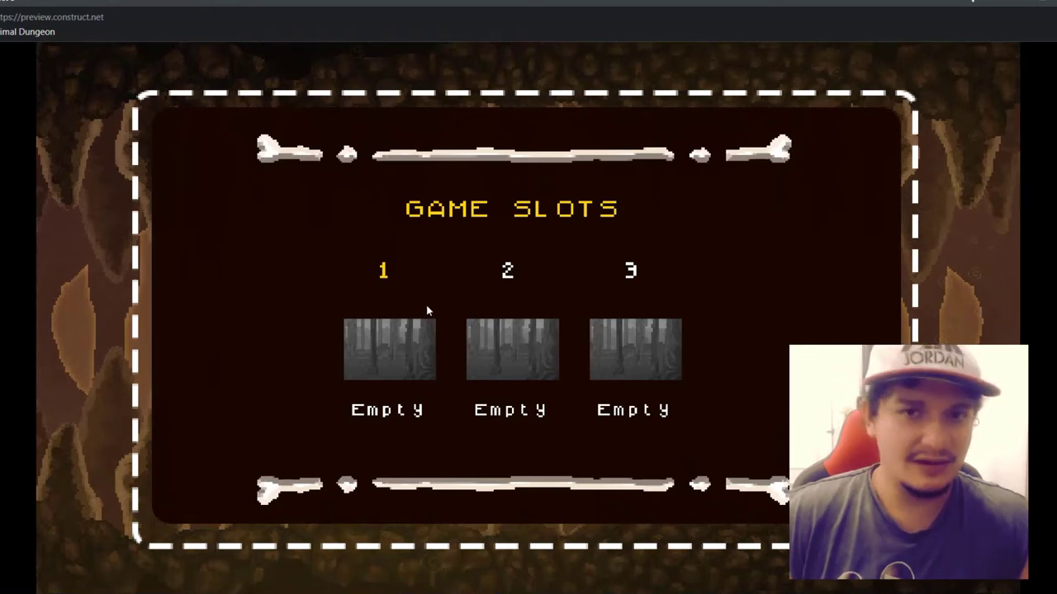
key("Escape")
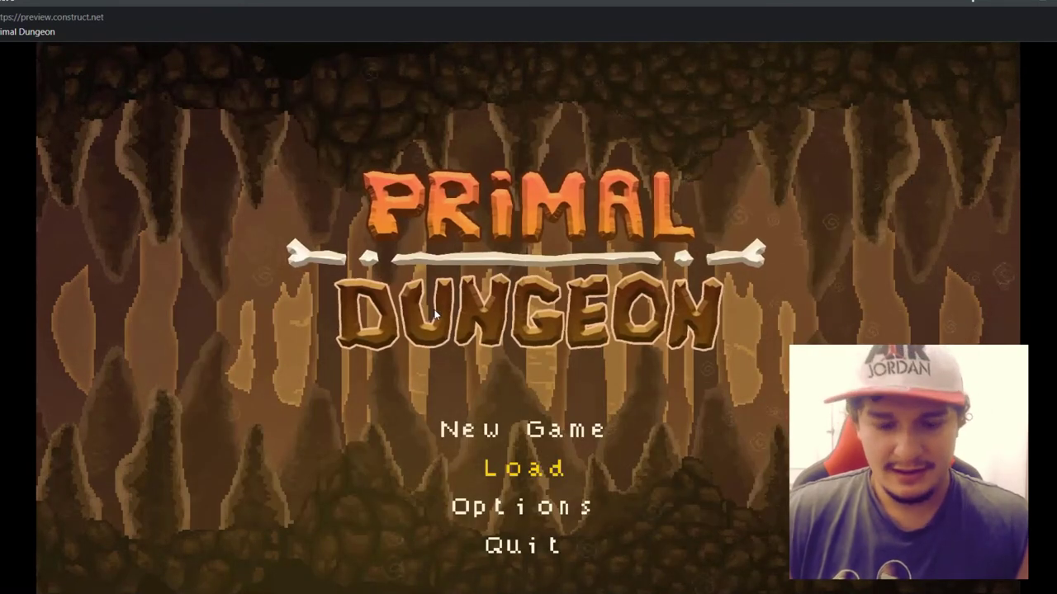
Start the game from the title menu and test short moves and jumps on the forest steps.
key("Return")
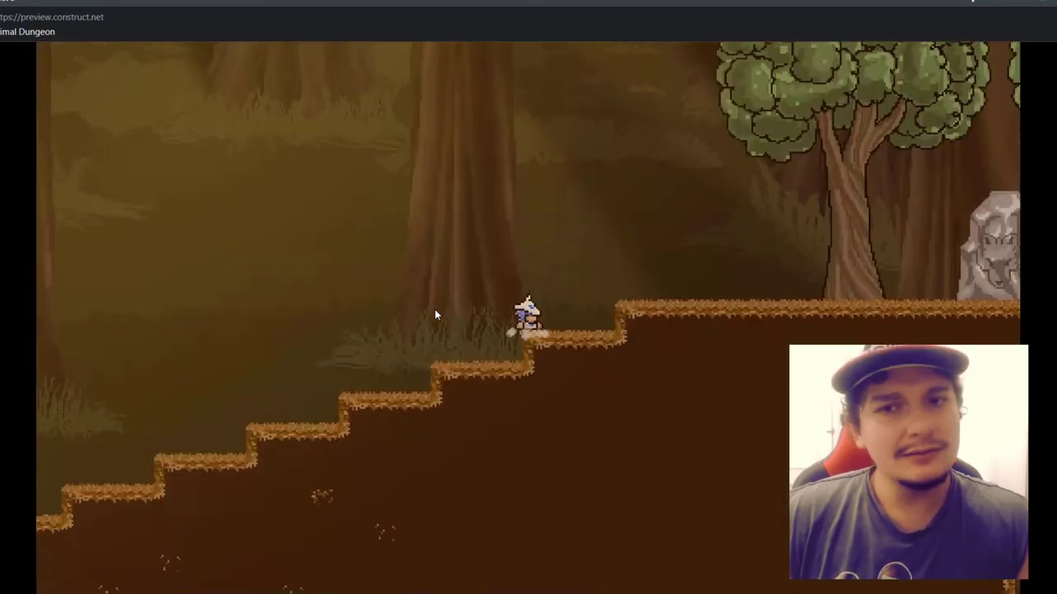
key("Right")
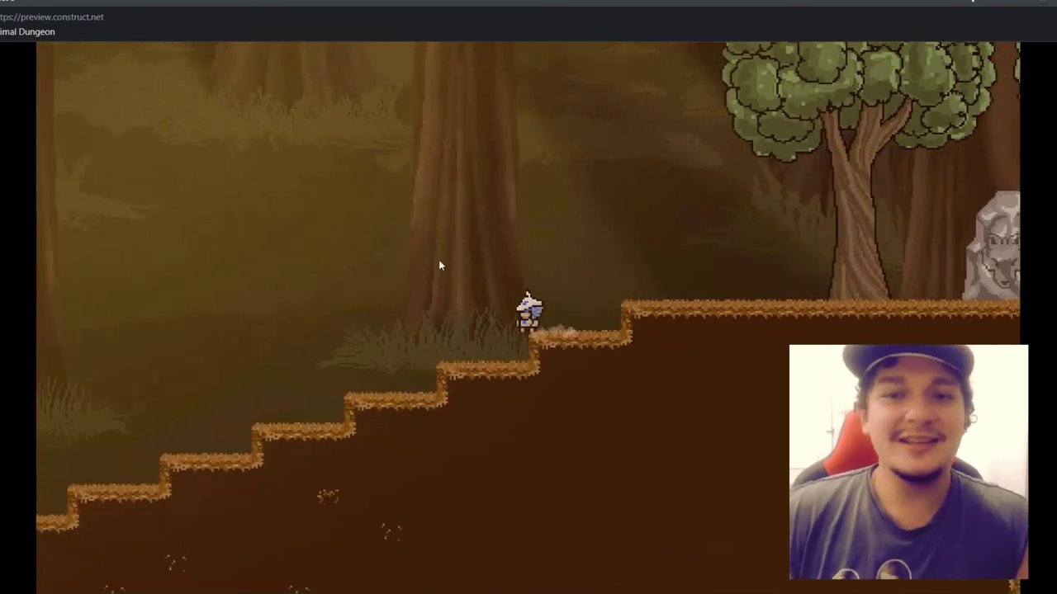
key("Right")
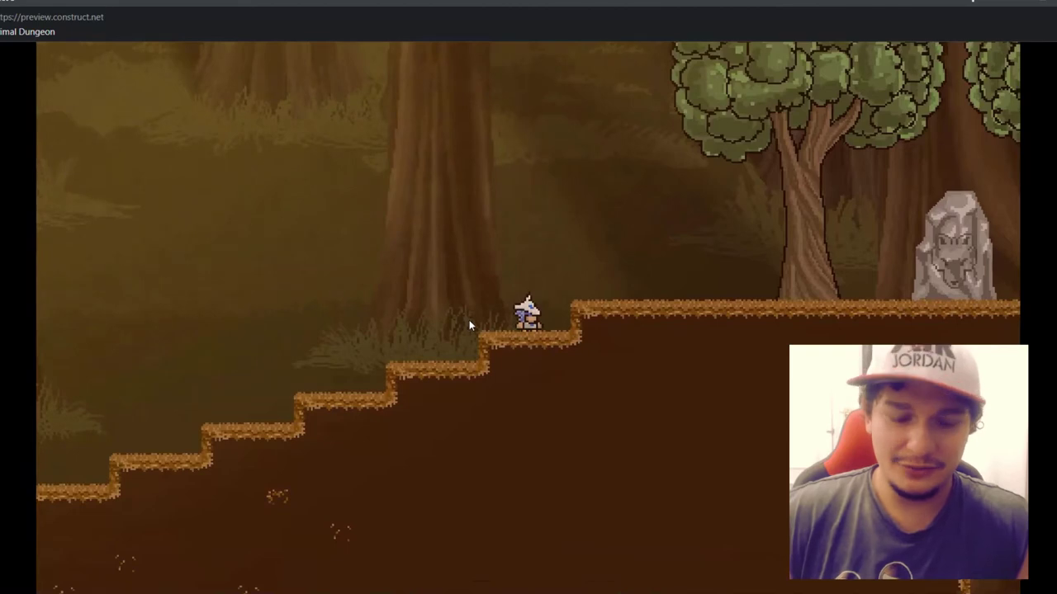
key("Up")
key("Up")
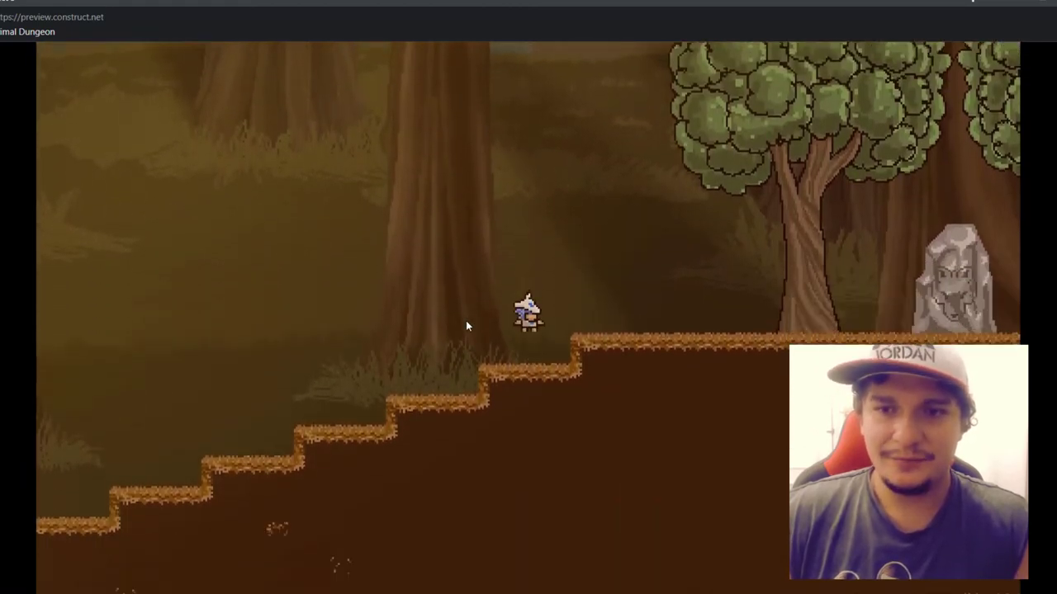
Run the character down the steps to the flat ground and back up to the plateau before the trees.
key("Left")
key("Right")
key("Right")
key("Left")
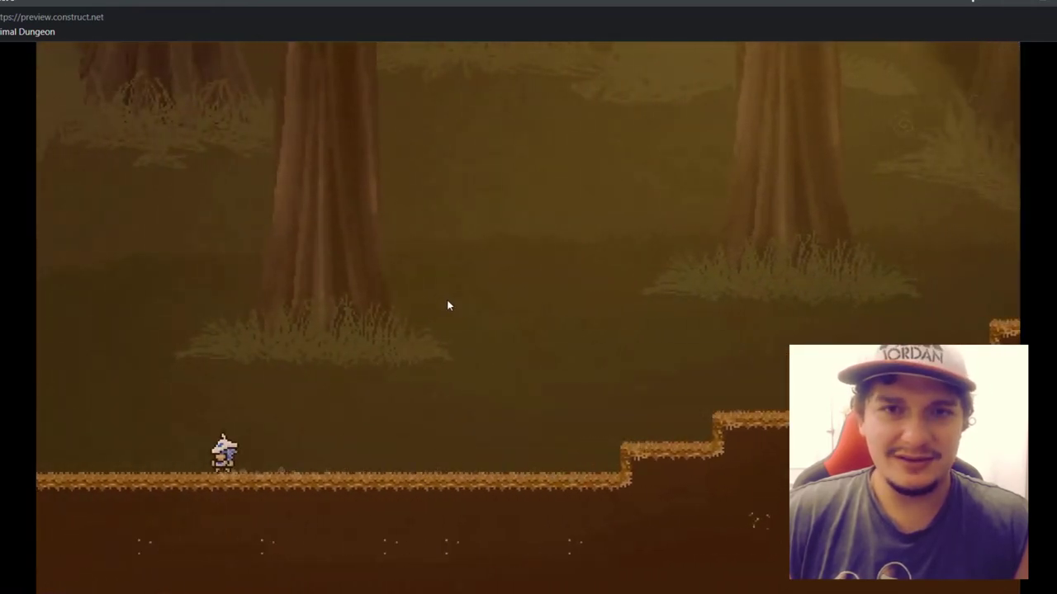
key("Right")
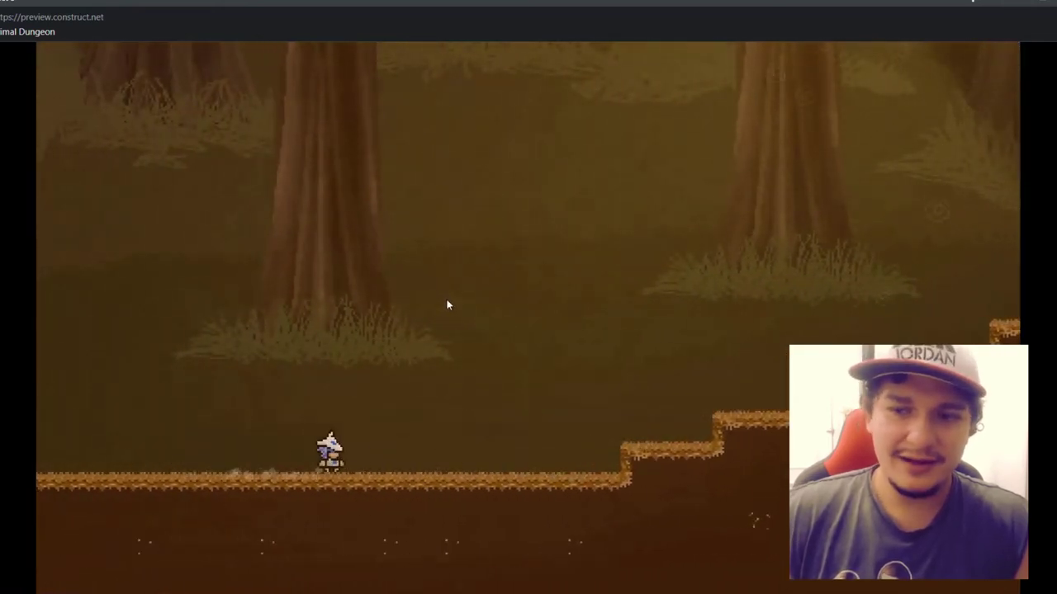
key("Up")
key("Right")
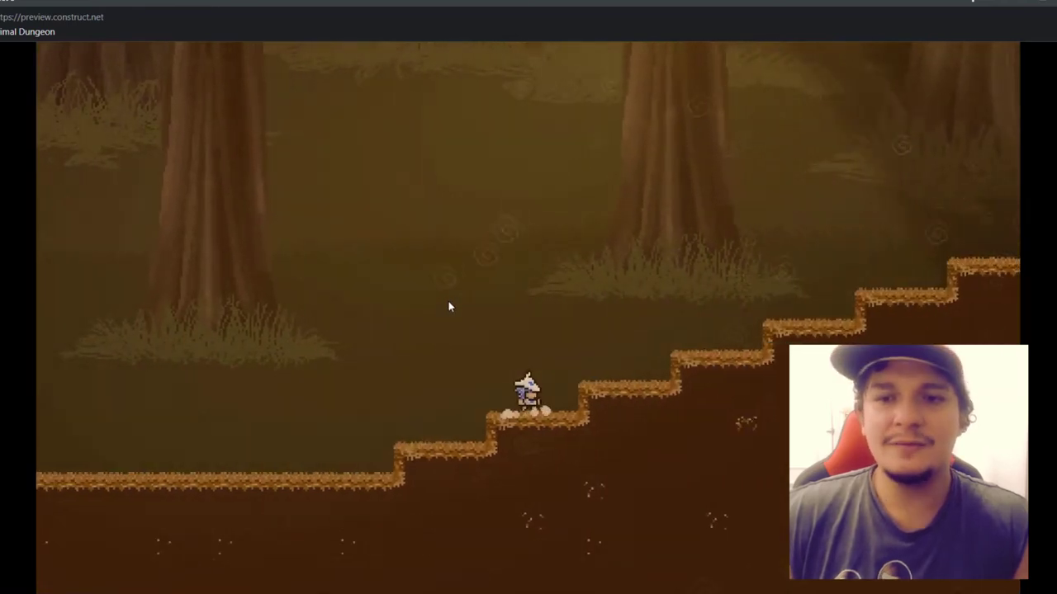
key("Right")
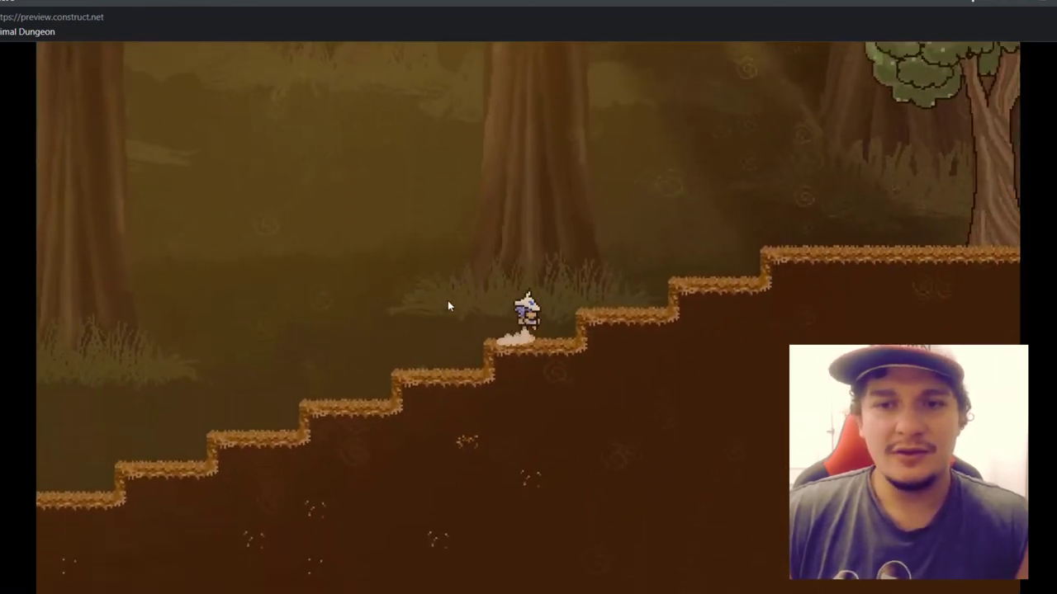
key("Right")
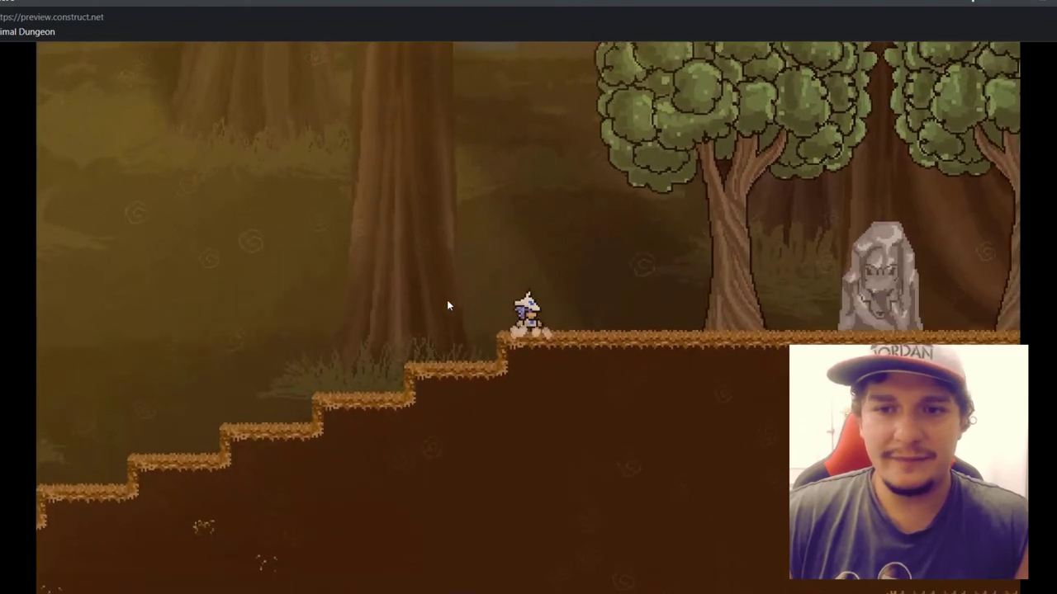
Test the bone-throwing attack in both directions at the top of the steps.
key("Left")
key("x")
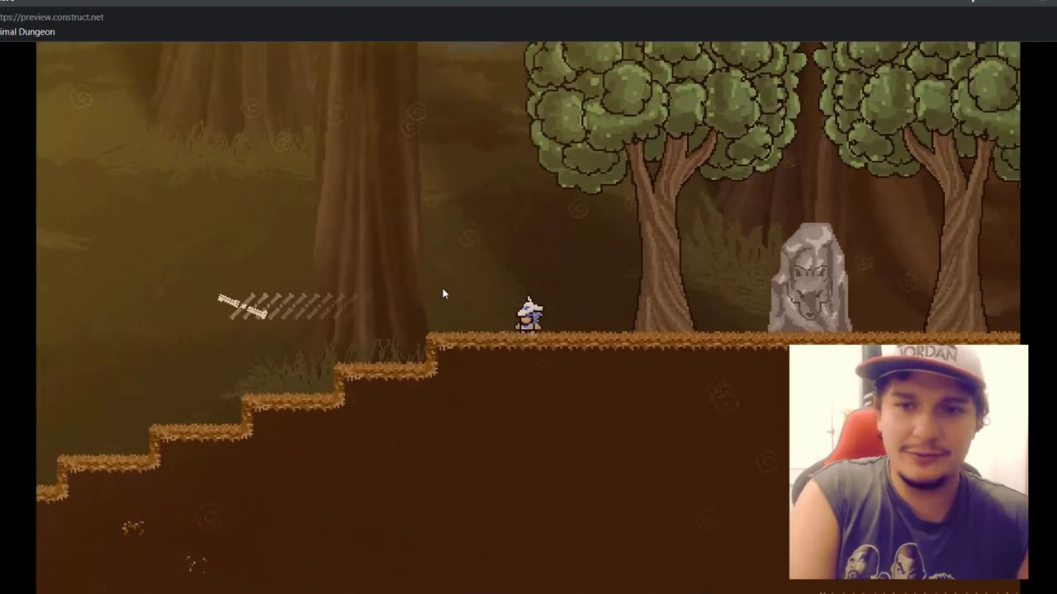
key("Right")
key("x")
key("Left")
key("x")
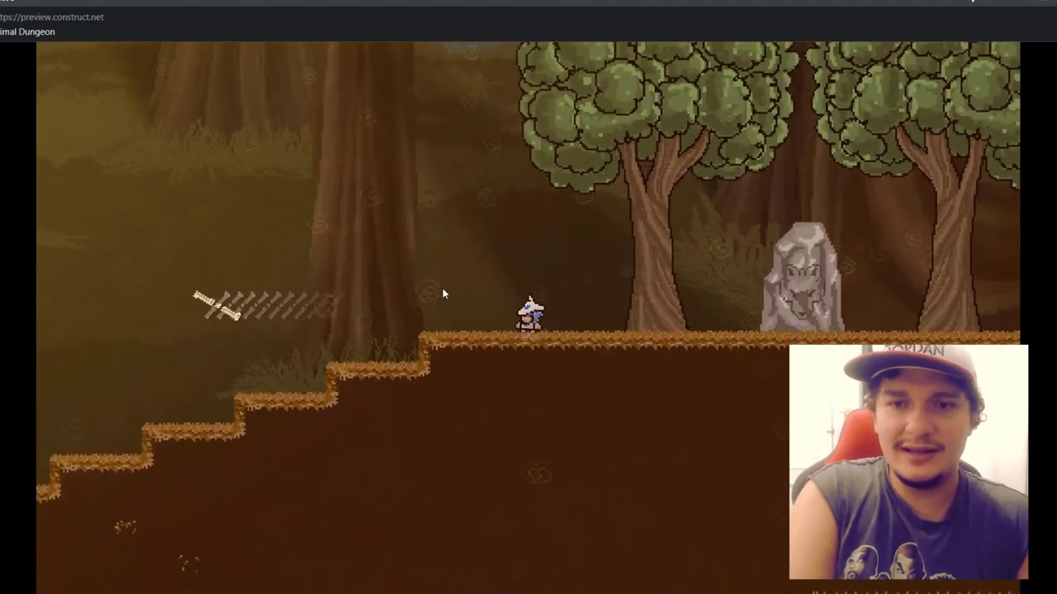
key("x")
key("x")
key("x")
key("Right")
key("x")
key("x")
key("Right")
key("x")
key("Right")
key("x")
key("x")
key("Left")
key("x")
key("x")
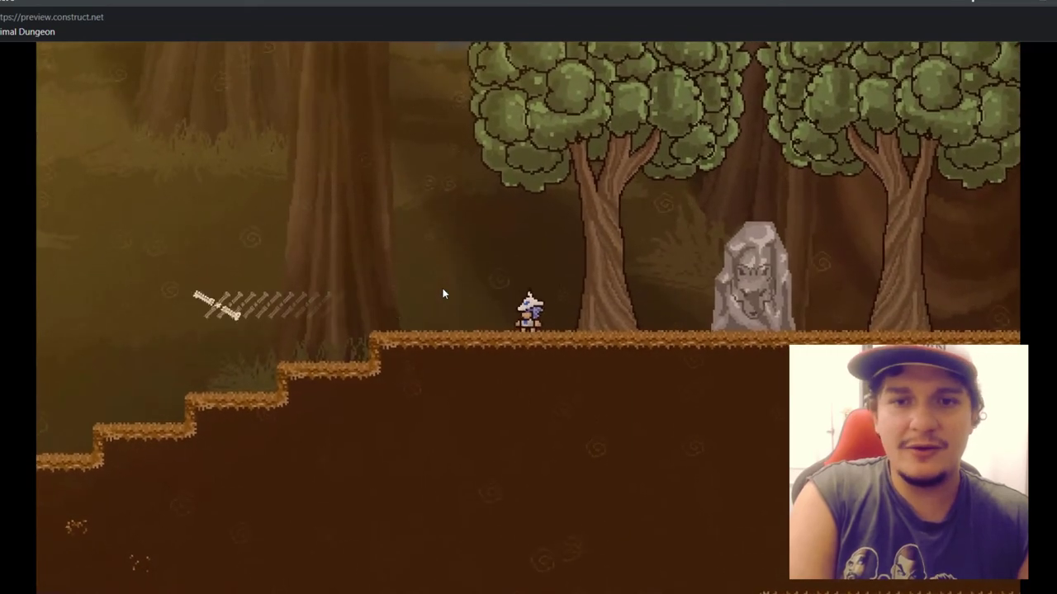
key("Left")
key("x")
key("Right")
key("x")
key("Left")
key("x")
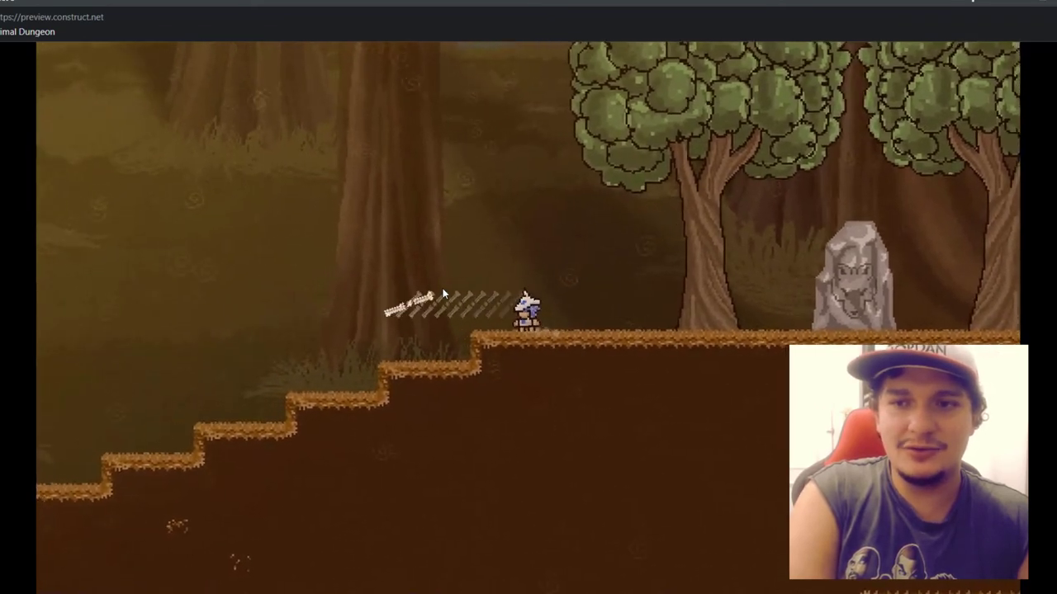
key("Right")
key("x")
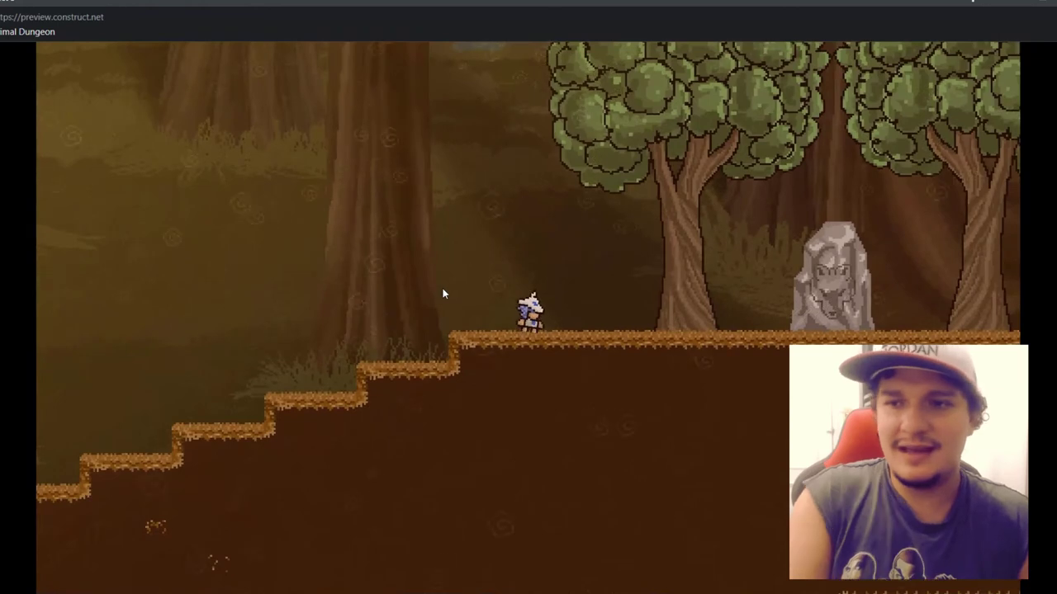
Walk the character past the carved wolf stone to test it, continuing toward the thorny bush.
key("Right")
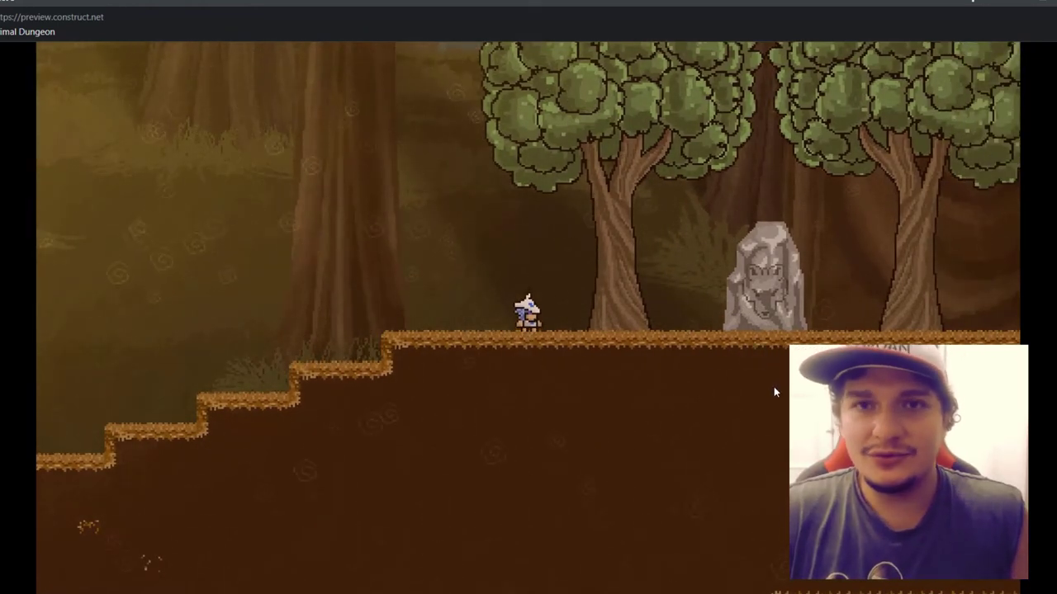
key("Right")
key("Right")
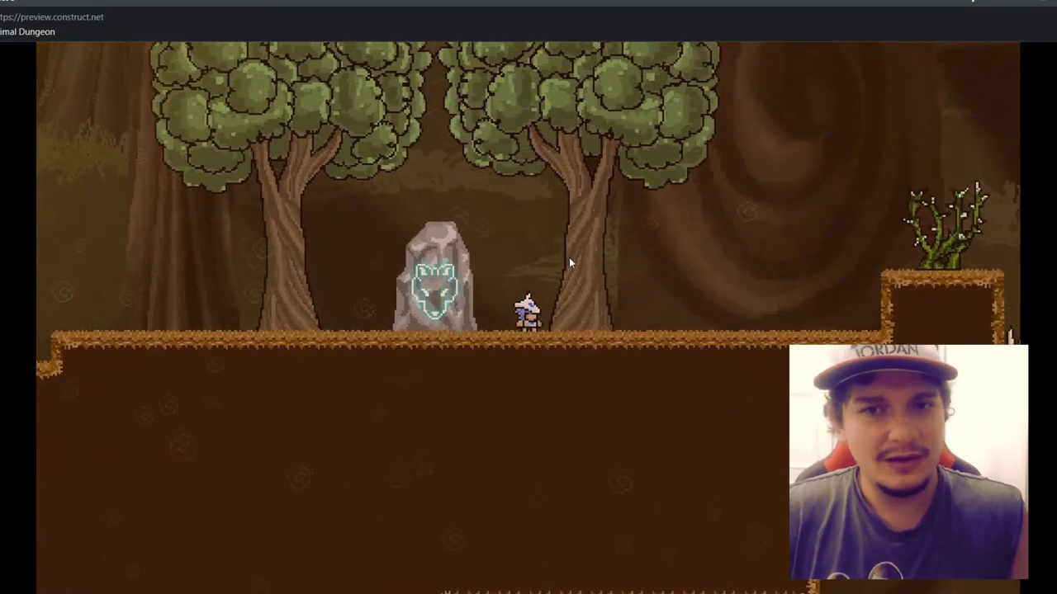
key("Right")
key("Left")
key("Right")
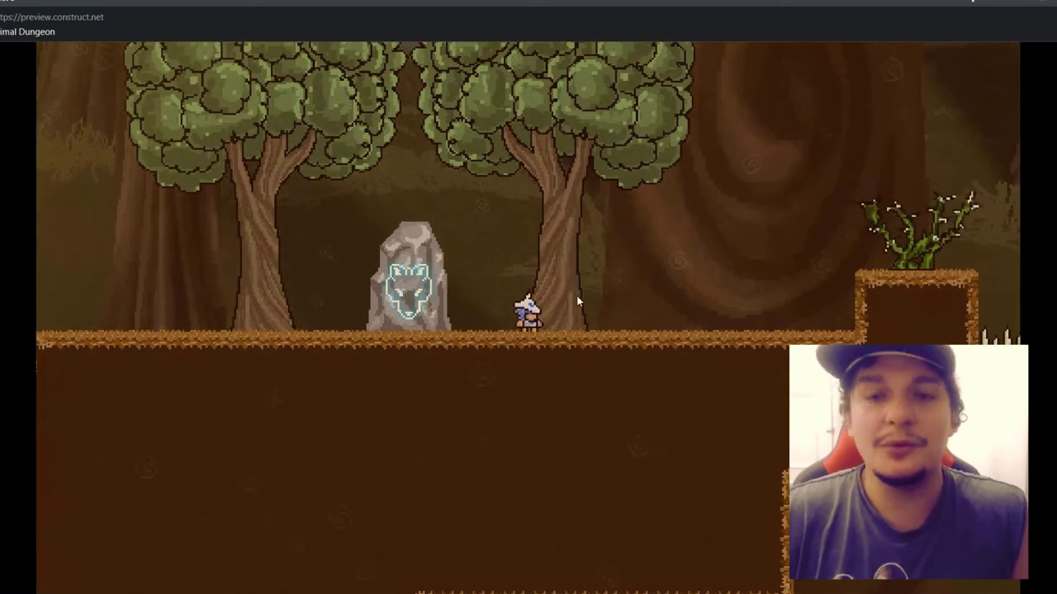
key("a")
key("d")
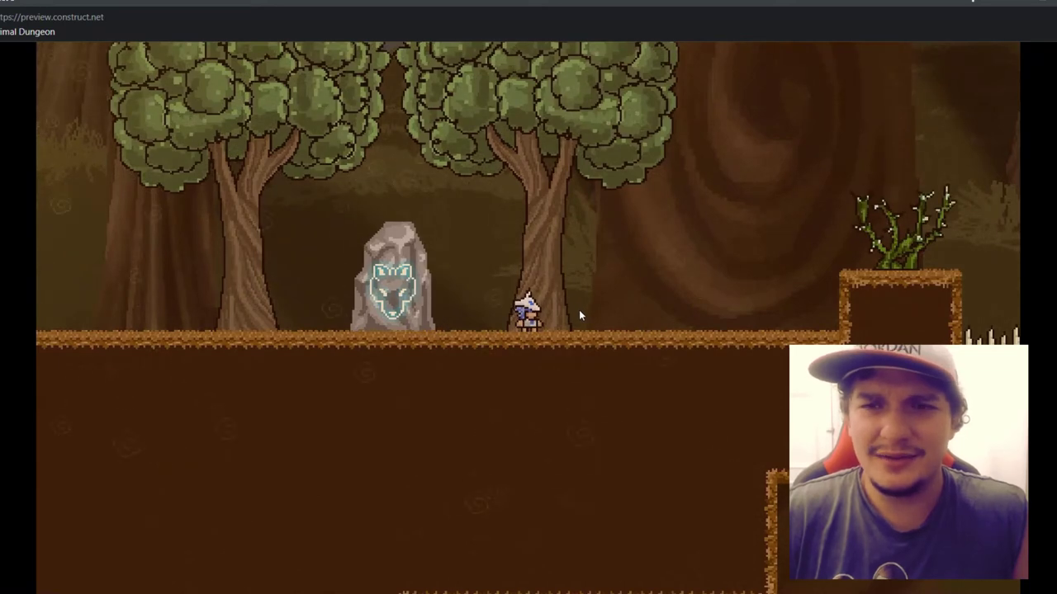
key("Right")
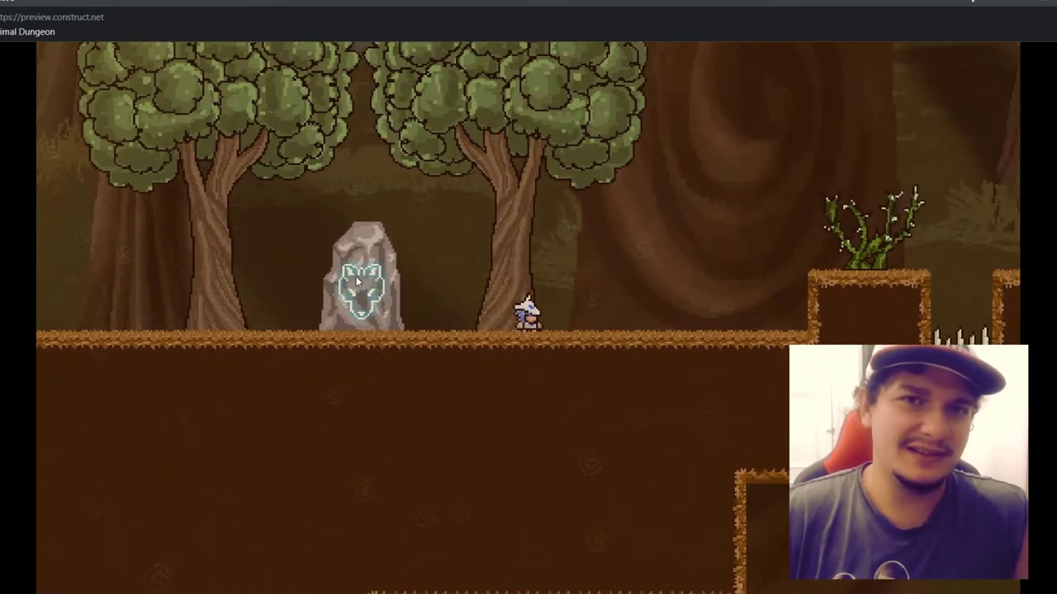
key("Right")
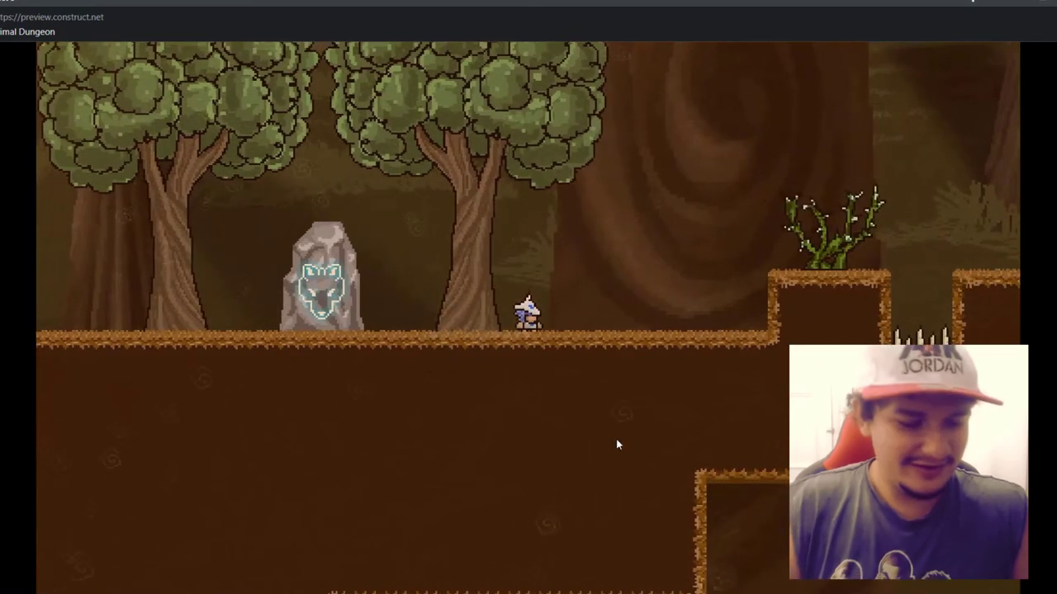
key("Right")
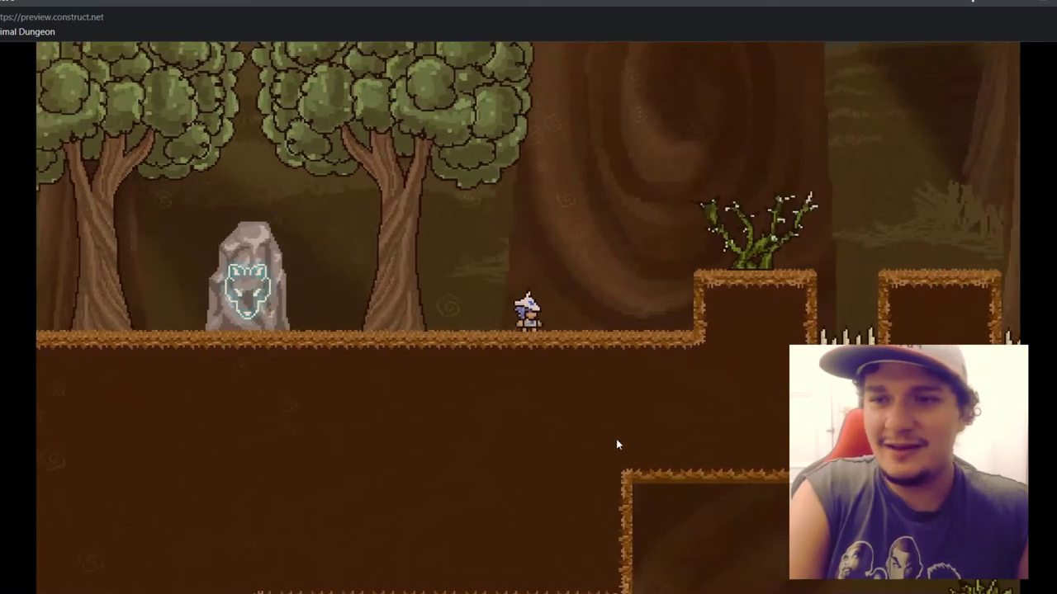
Attack the thorny bush on the first pillar and jump across the spikes to the second pillar.
key("Up")
key("x")
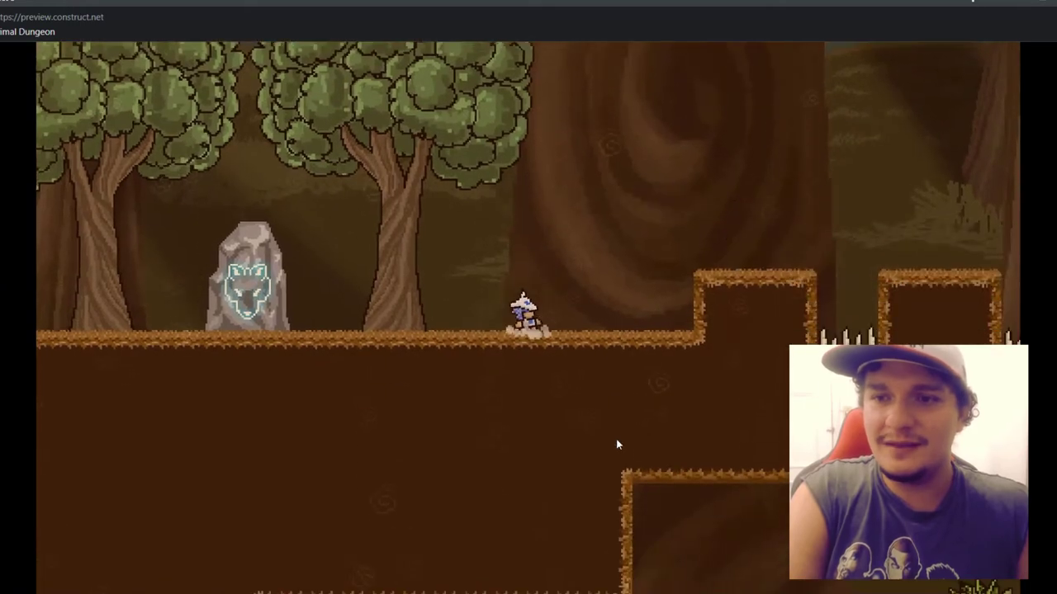
key("Right")
key("Up")
key("Right")
key("Up")
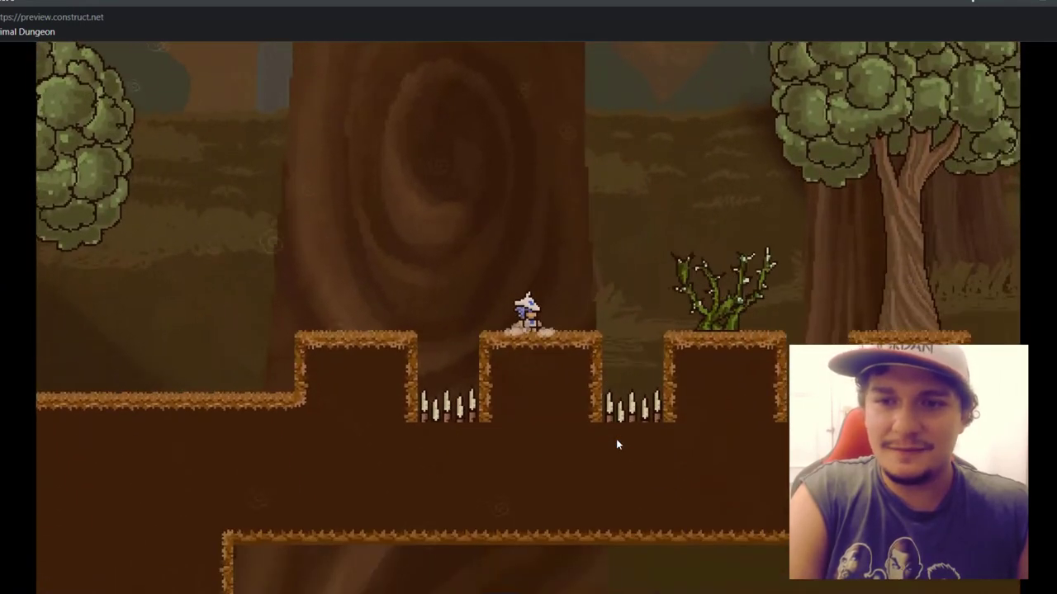
key("Right")
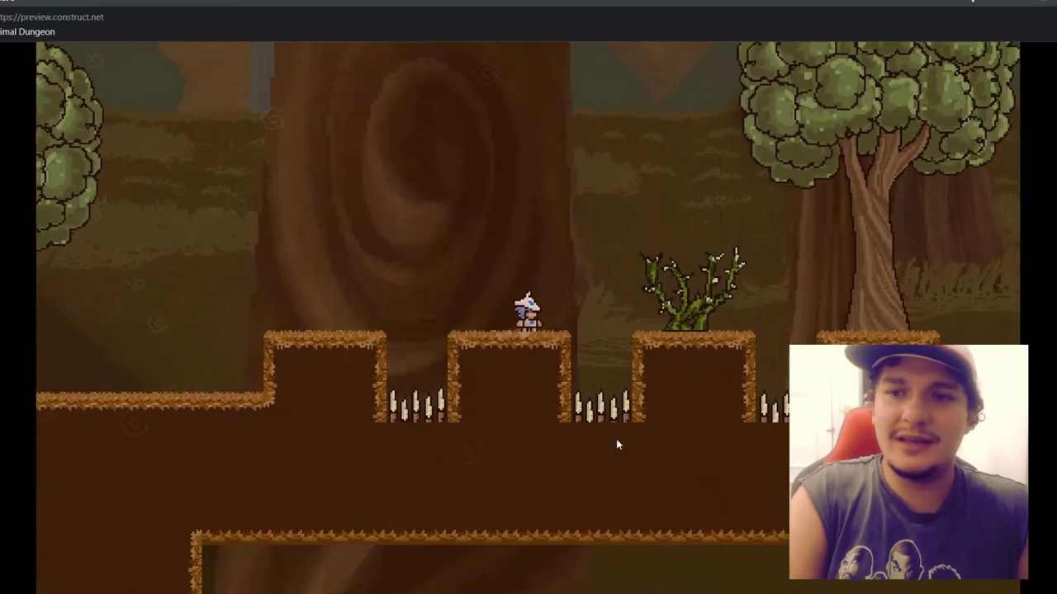
key("Left")
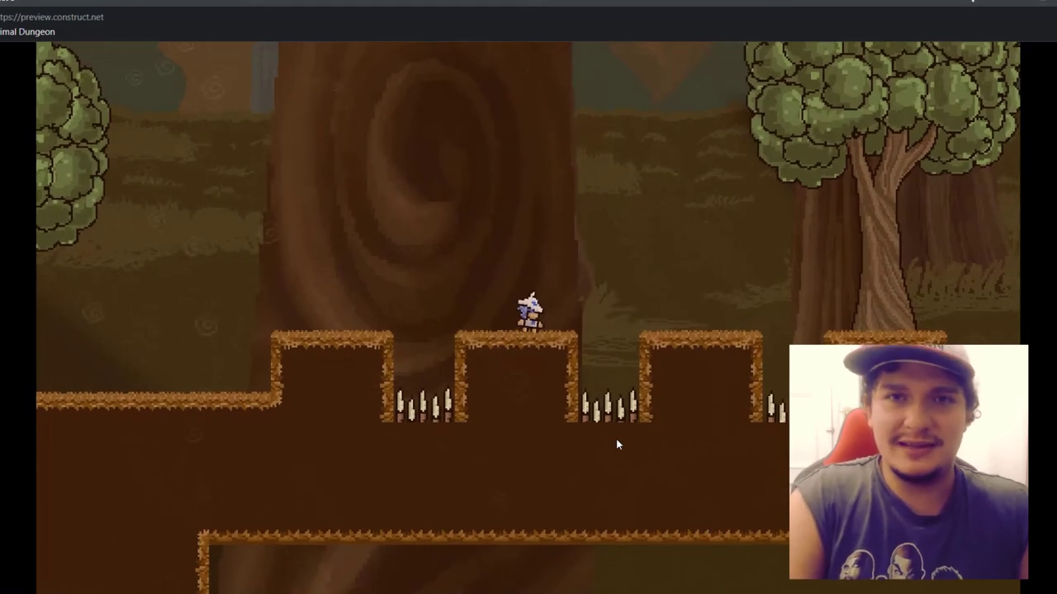
Test jumping back and forth over the spike pit between the second and third pillars.
key("Right")
key("Up")
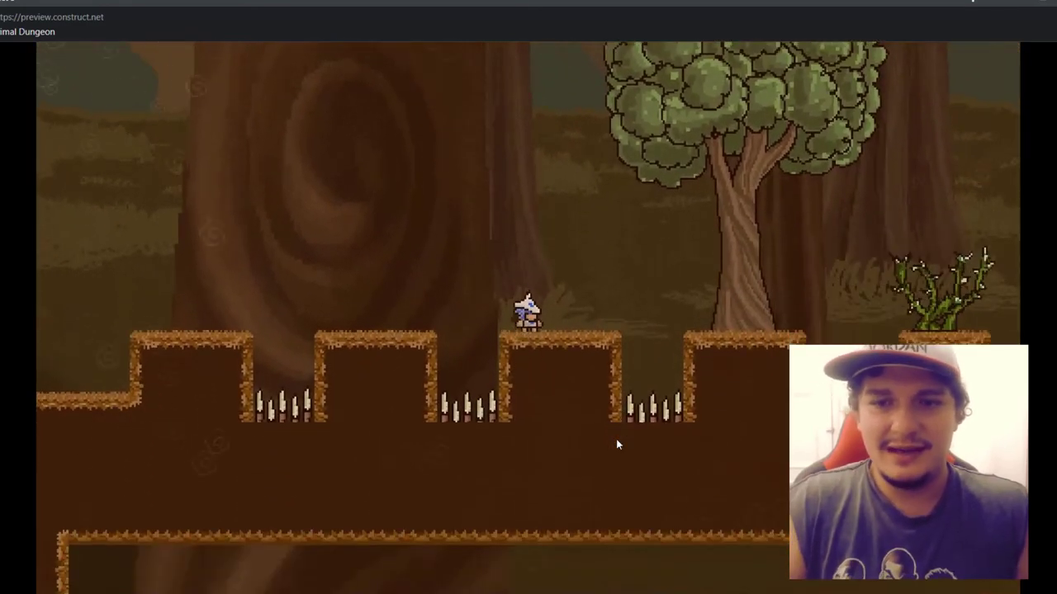
key("Left")
key("Up")
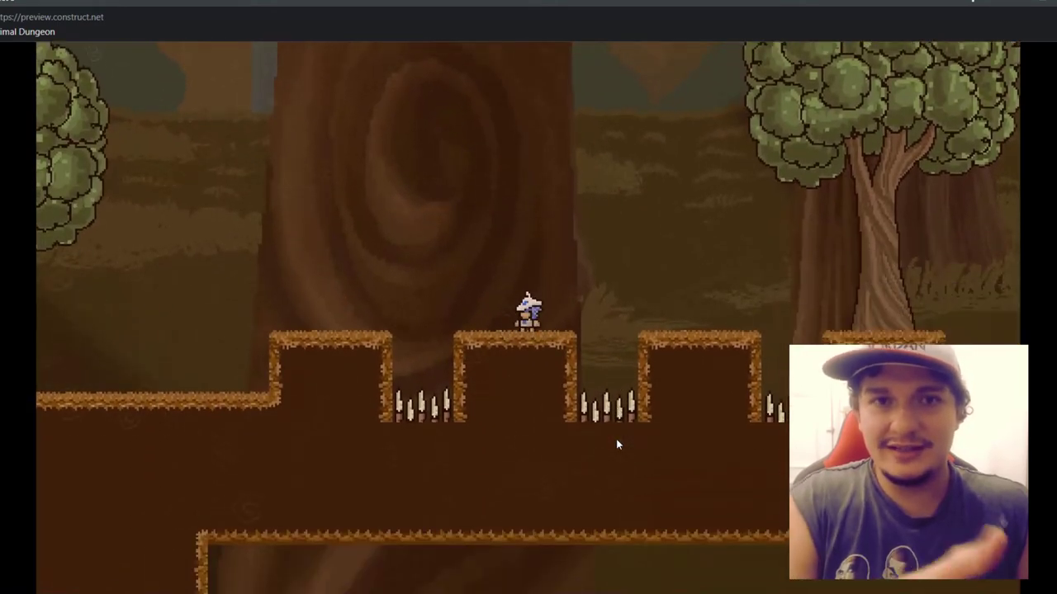
key("Right")
key("Up")
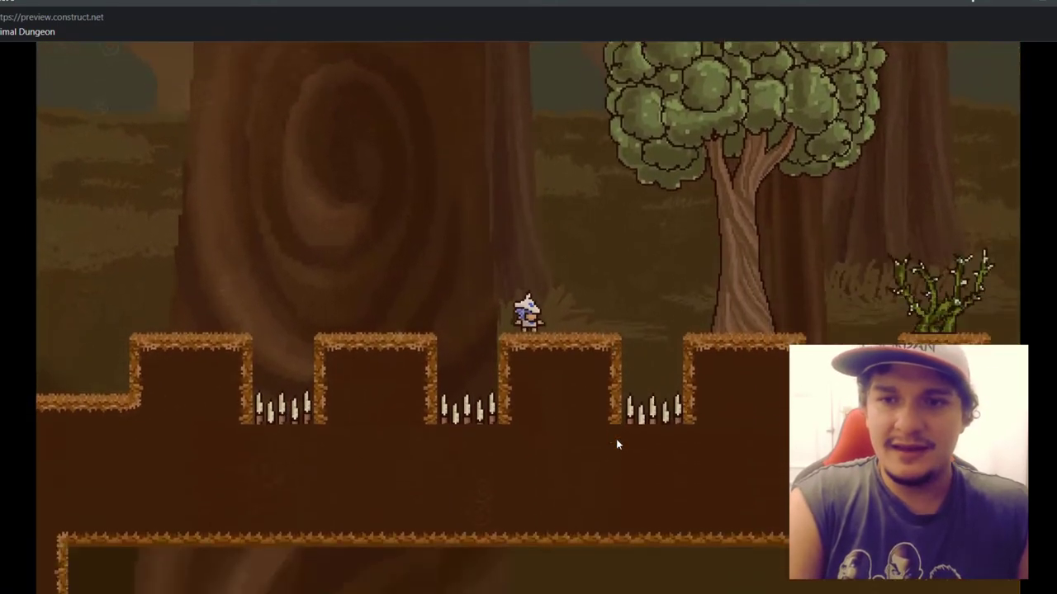
Jump across the remaining spike pits and pillars toward the lower ground with the large tree.
key("Up")
key("space")
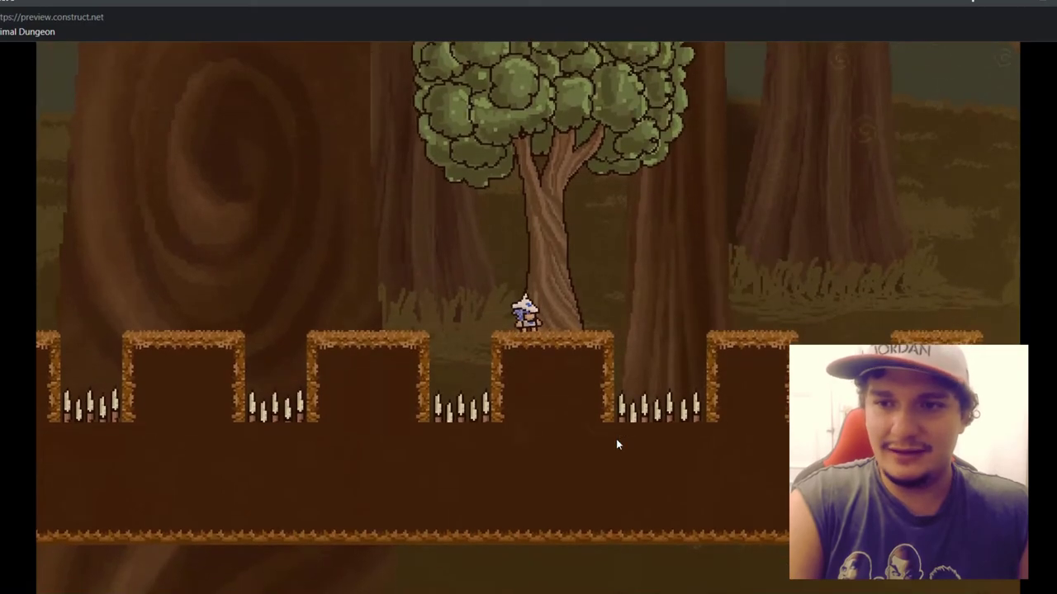
key("Right")
key("Up")
key("Right")
key("Up")
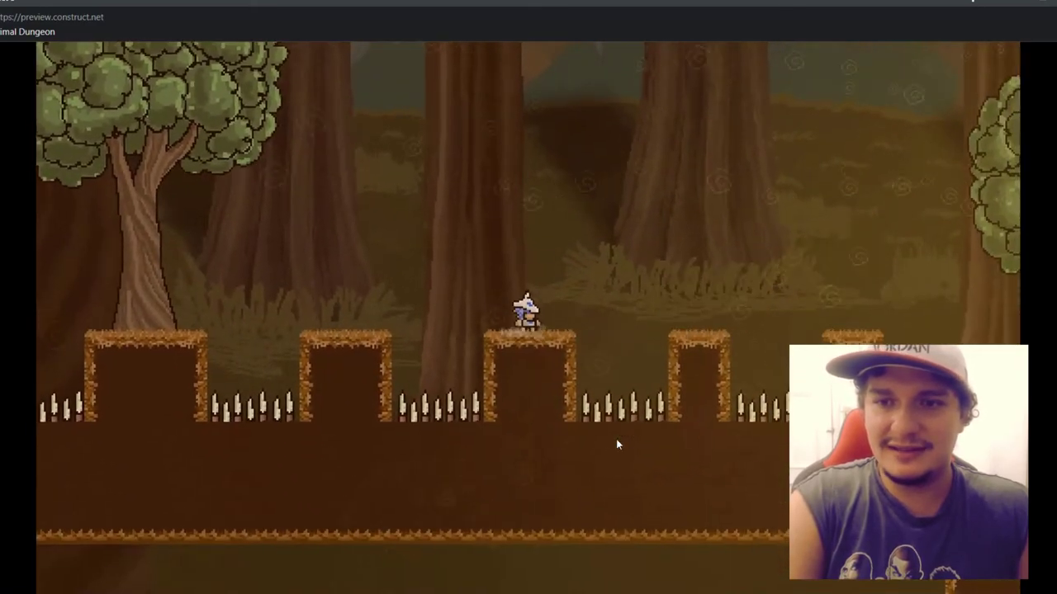
key("Up")
key("Right")
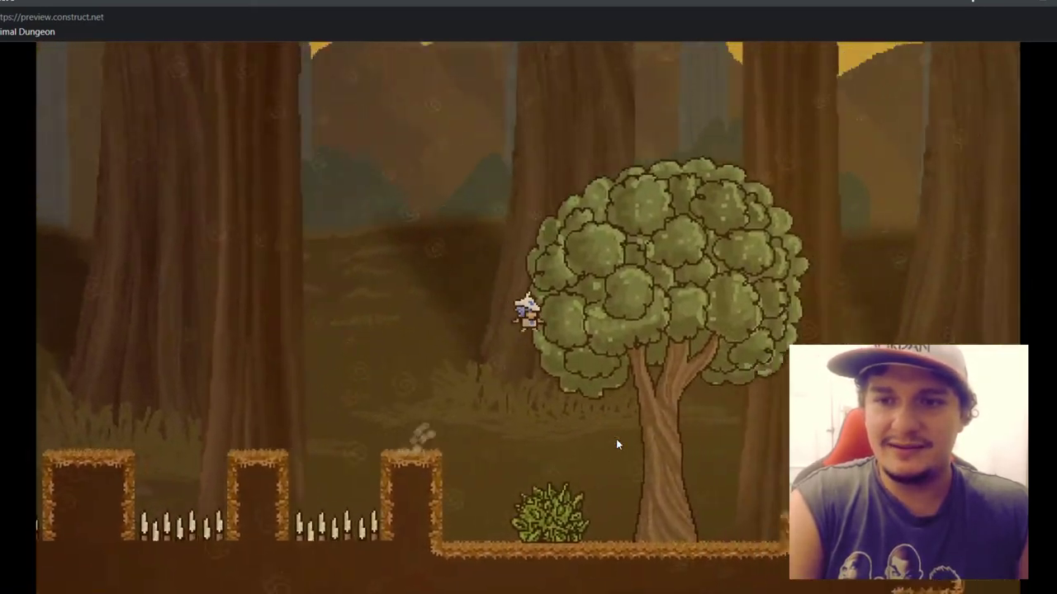
Move the character past the large tree, doubling back once on the stepped ground, and jump off the tall pillar over the shaft.
key("Right")
key("Up")
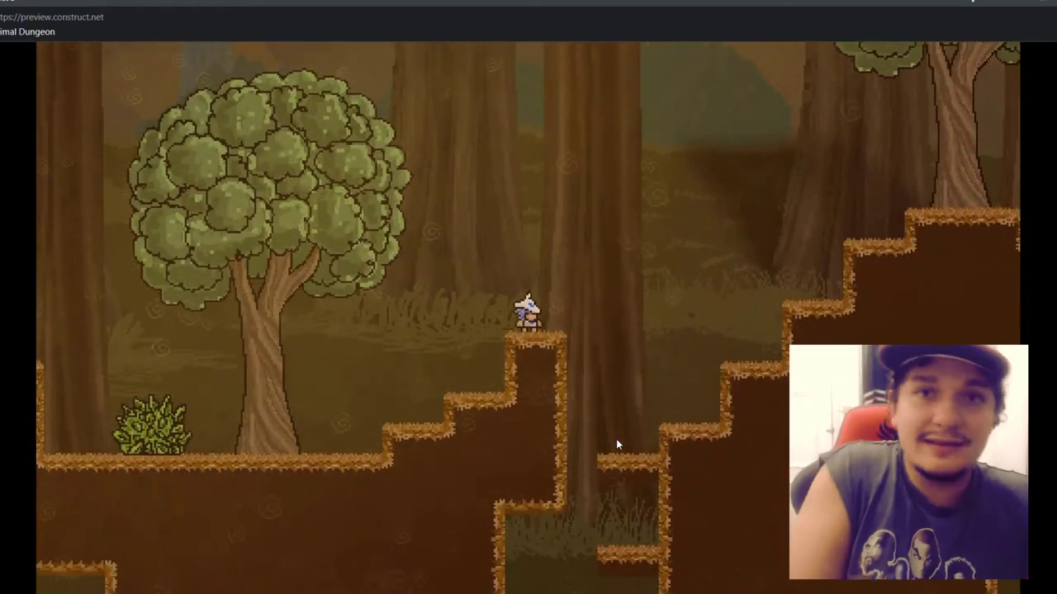
key("Left")
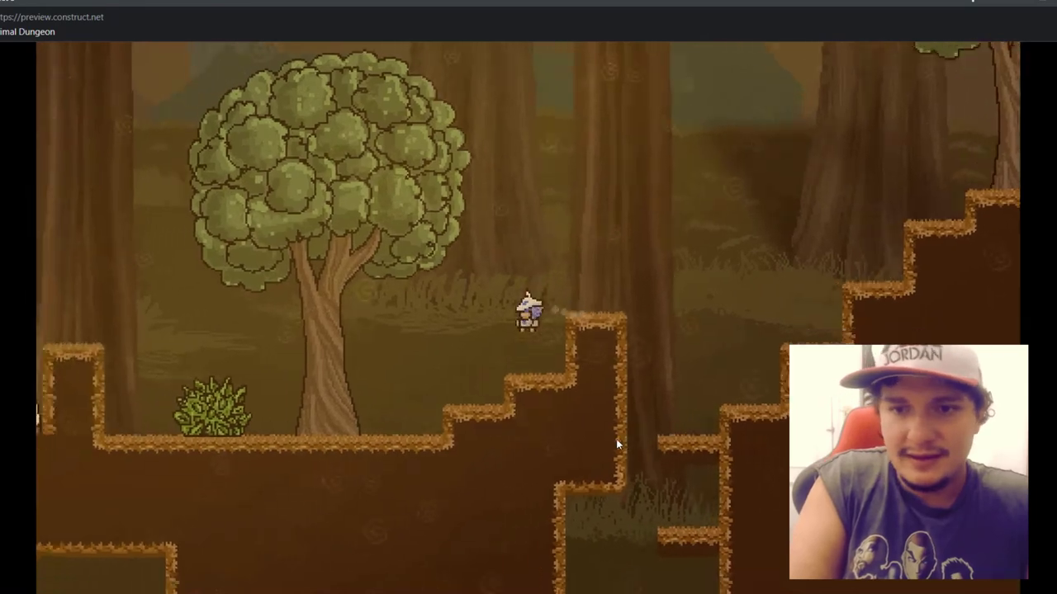
key("Right")
key("Up")
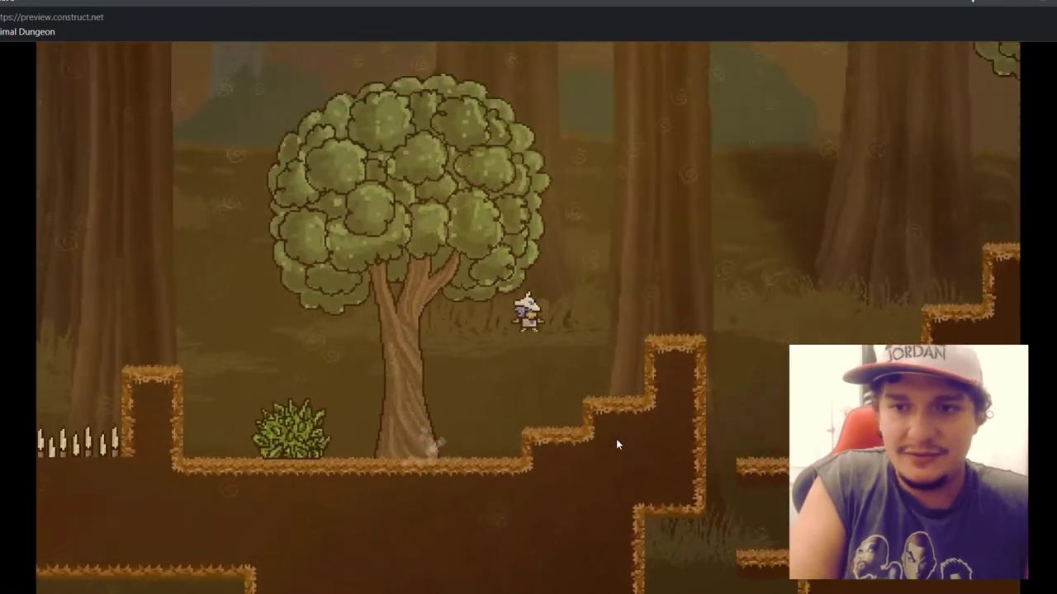
key("Up")
key("Right")
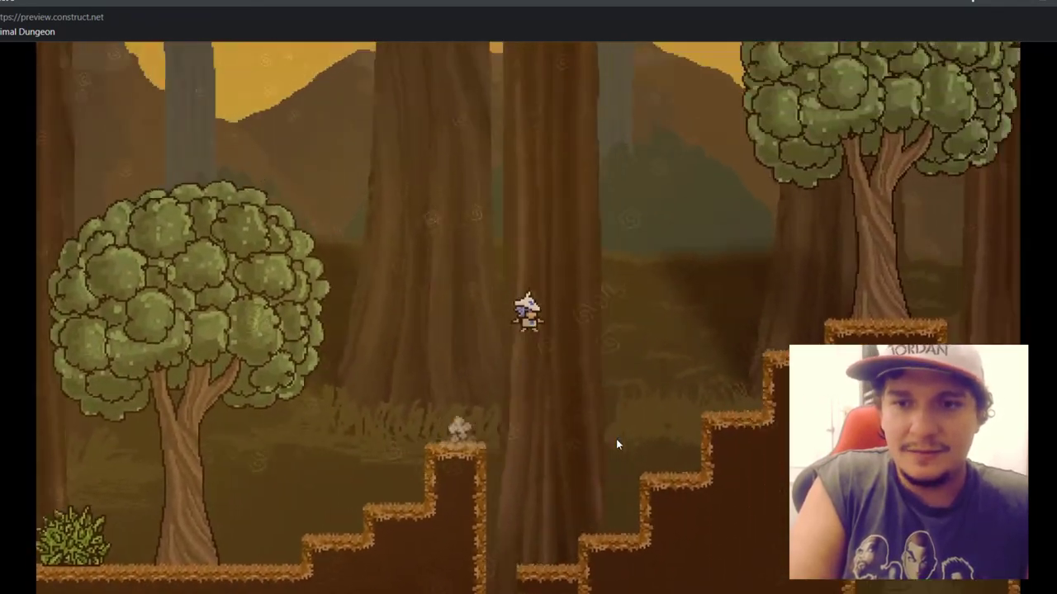
Drop the character down the shaft from ledge to ledge until it reaches the underground passage floor.
key("Left")
key("Left")
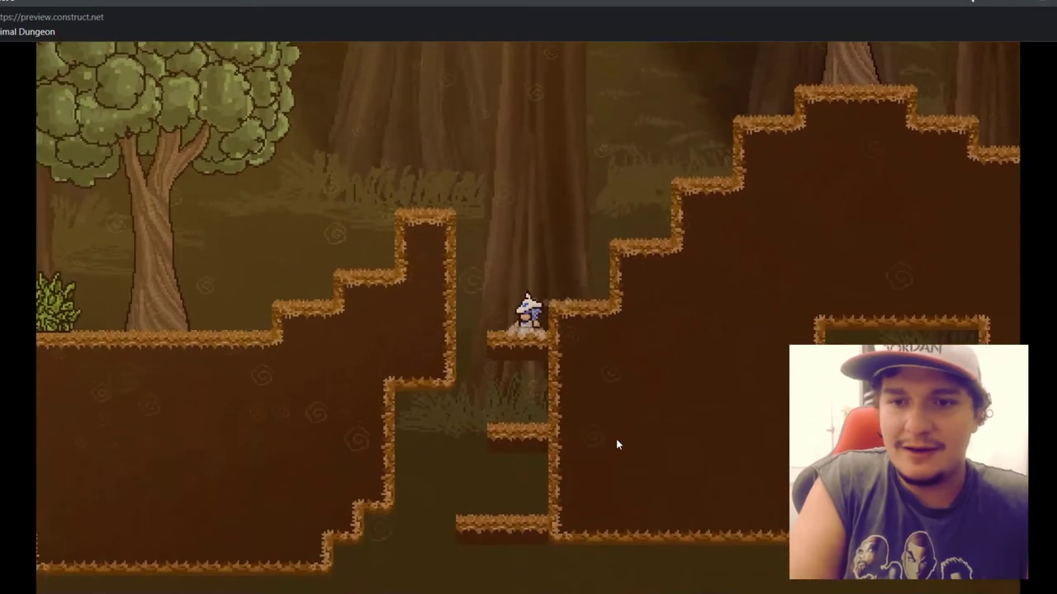
key("Right")
key("Left")
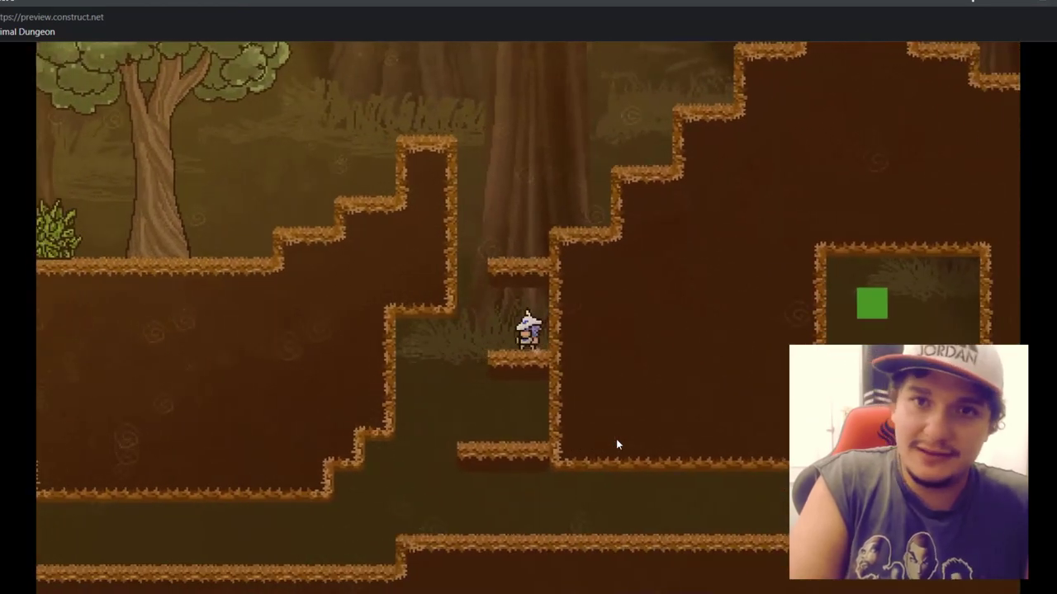
key("Left")
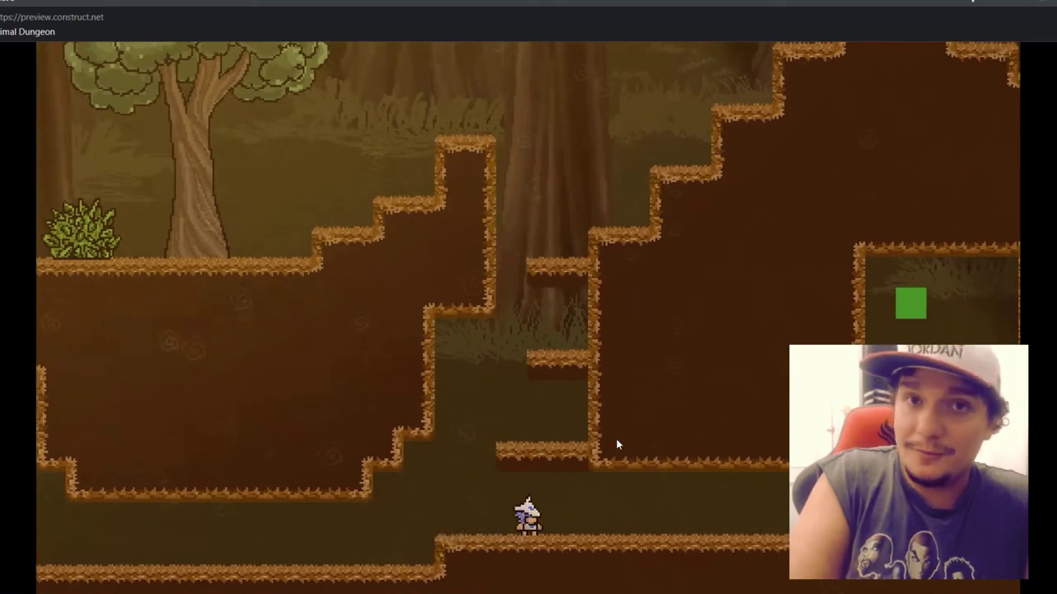
Walk the character back and forth on the passage floor beneath the ledges.
key("Left")
key("Right")
key("Left")
key("Left")
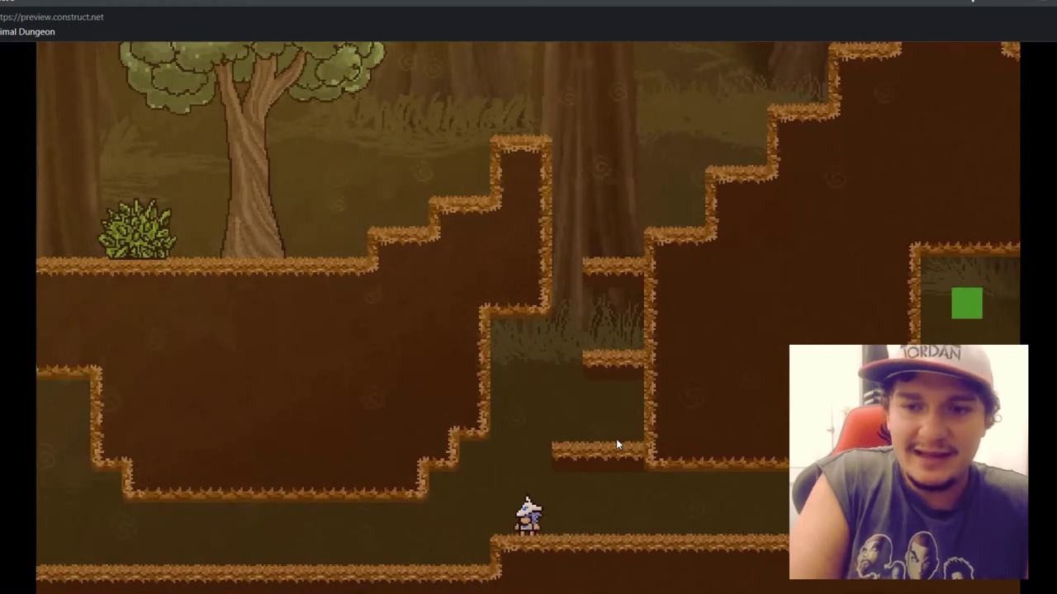
key("Right")
key("Left")
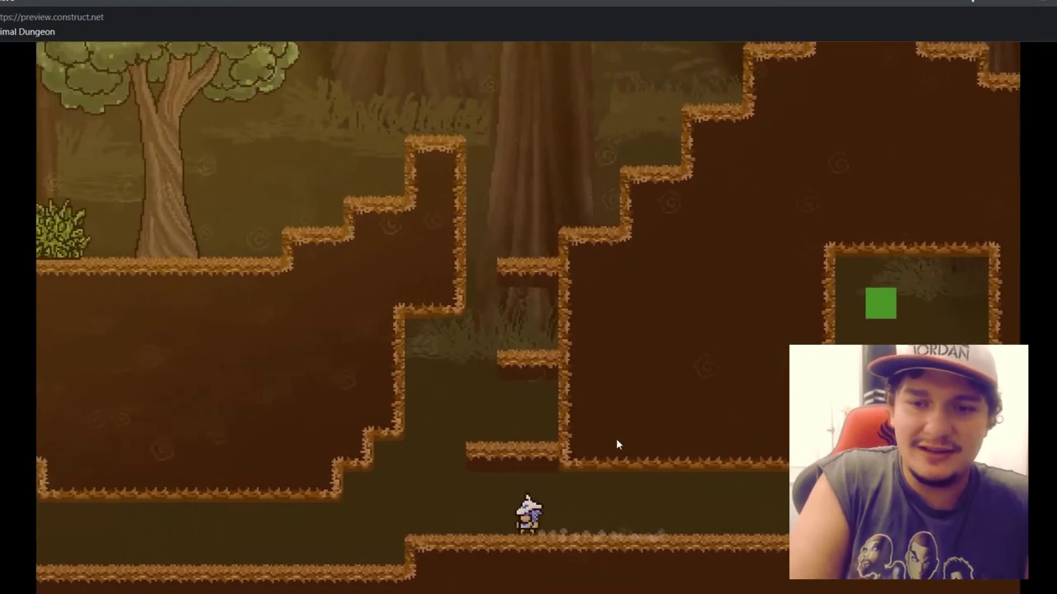
Jump the character from the passage floor onto the lowest ledge and up to the middle ledge of the shaft.
key("Right")
key("Up")
key("Left")
key("Right")
key("Up")
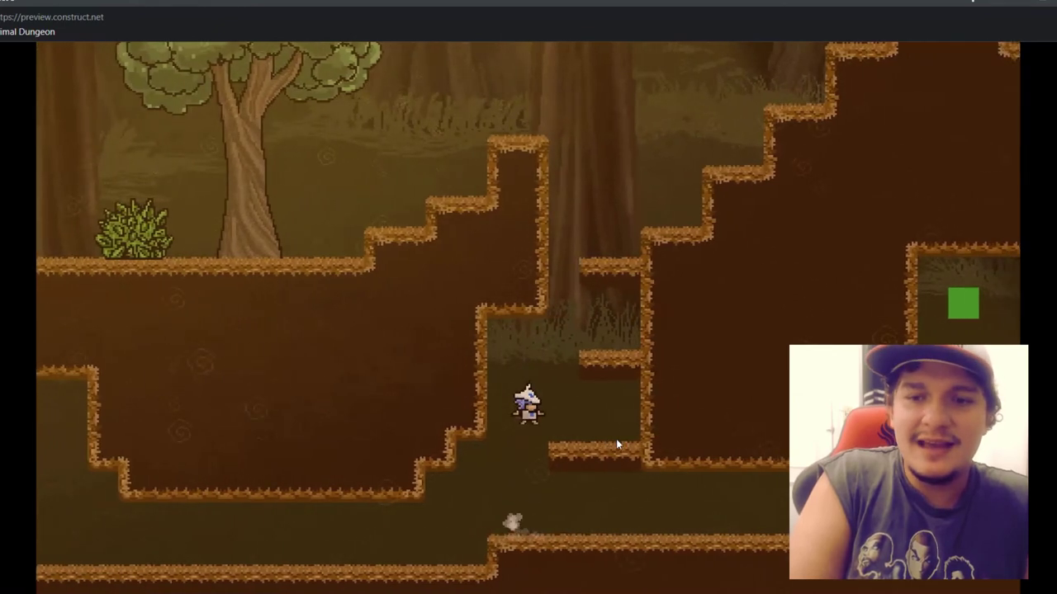
key("Left")
key("Right")
key("Up")
key("Left")
key("Right")
key("Up")
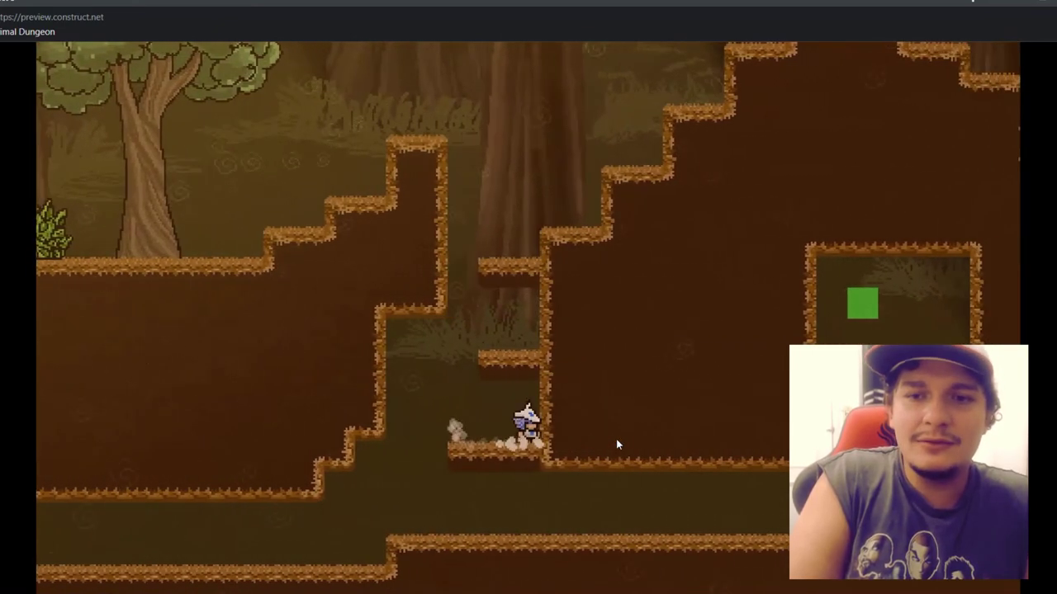
key("Left")
key("Up")
key("Right")
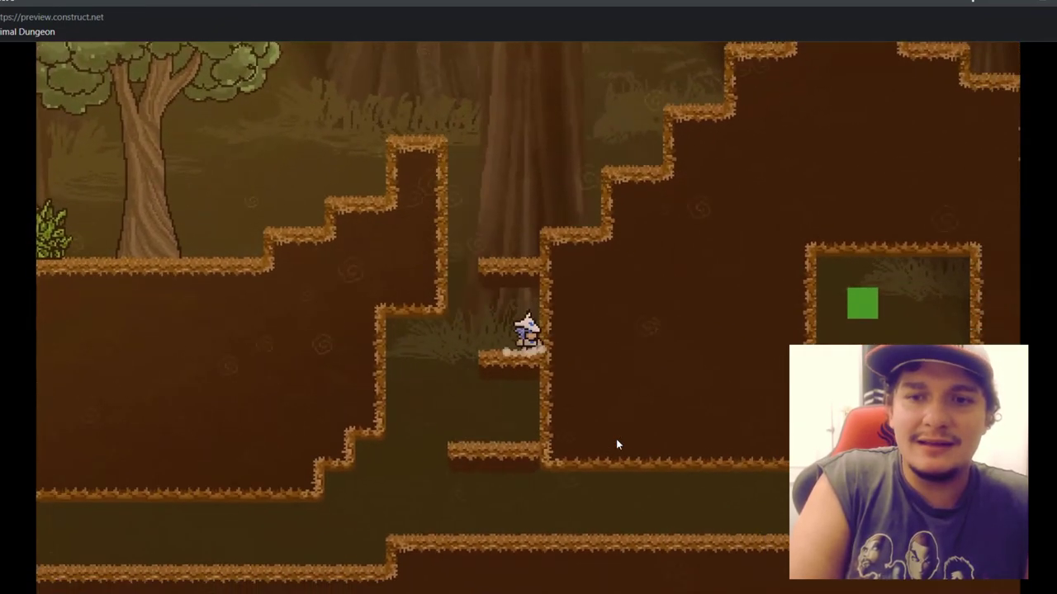
Test the ledges by dropping to the lowest one, jumping back to the middle one and dropping again.
key("Left")
key("Right")
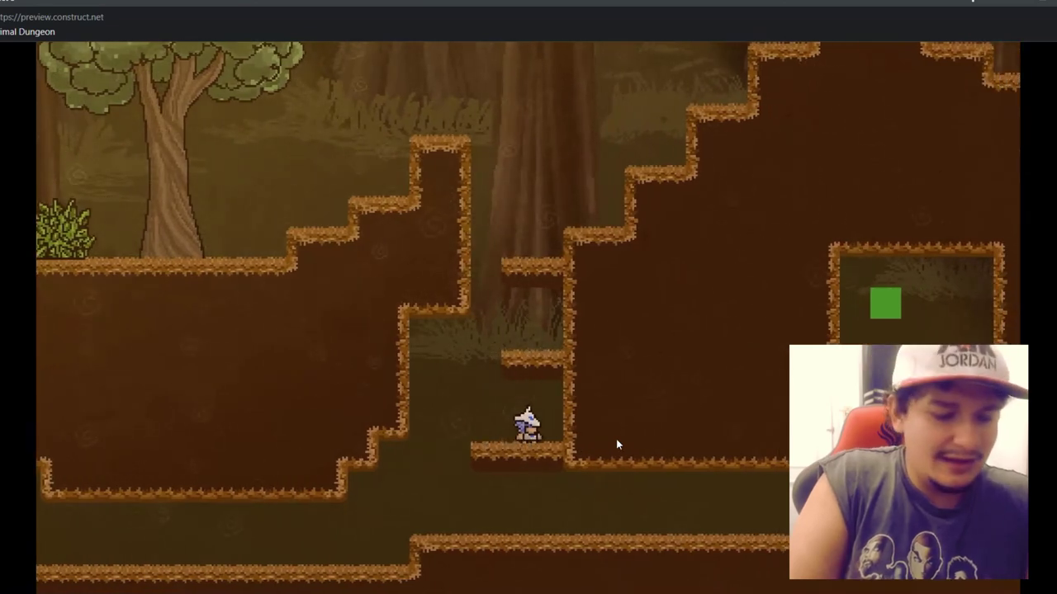
key("Left")
key("Up")
key("Right")
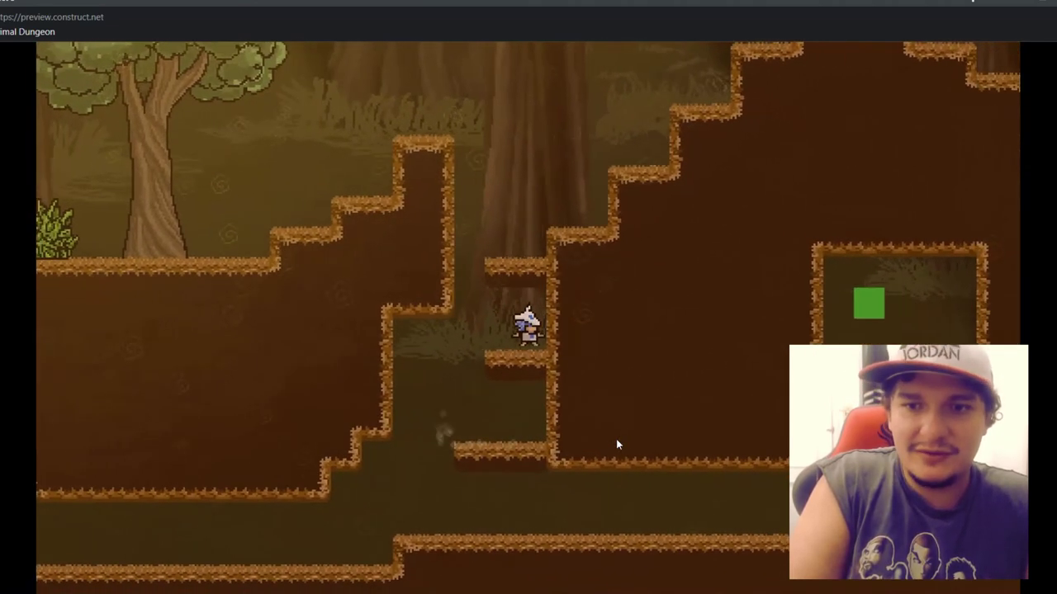
key("Left")
key("Right")
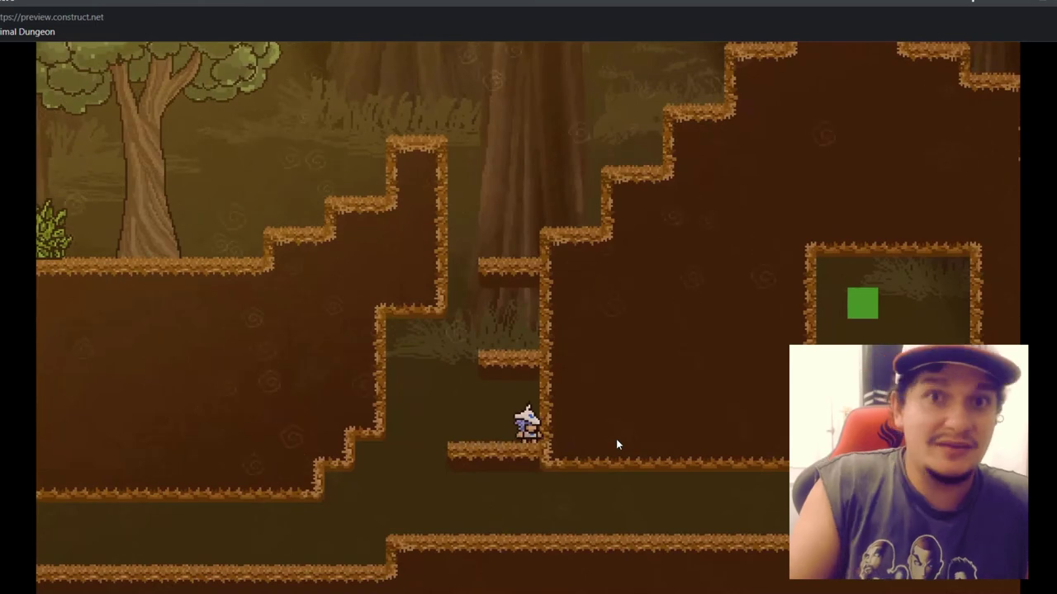
Step the character off the lowest ledge and land back on the underground passage floor.
key("Left")
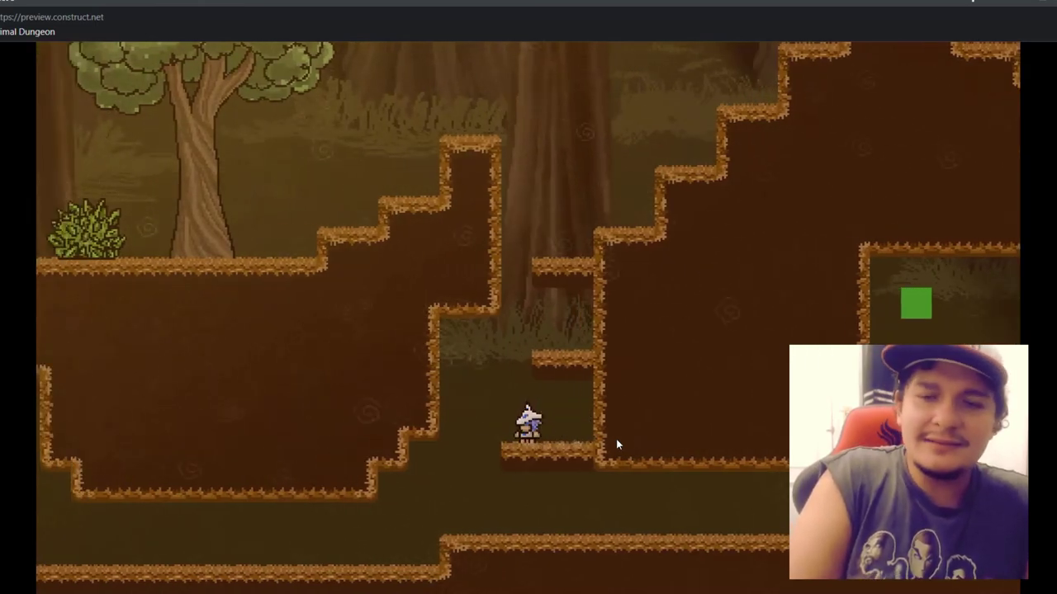
key("Left")
key("Right")
key("Left")
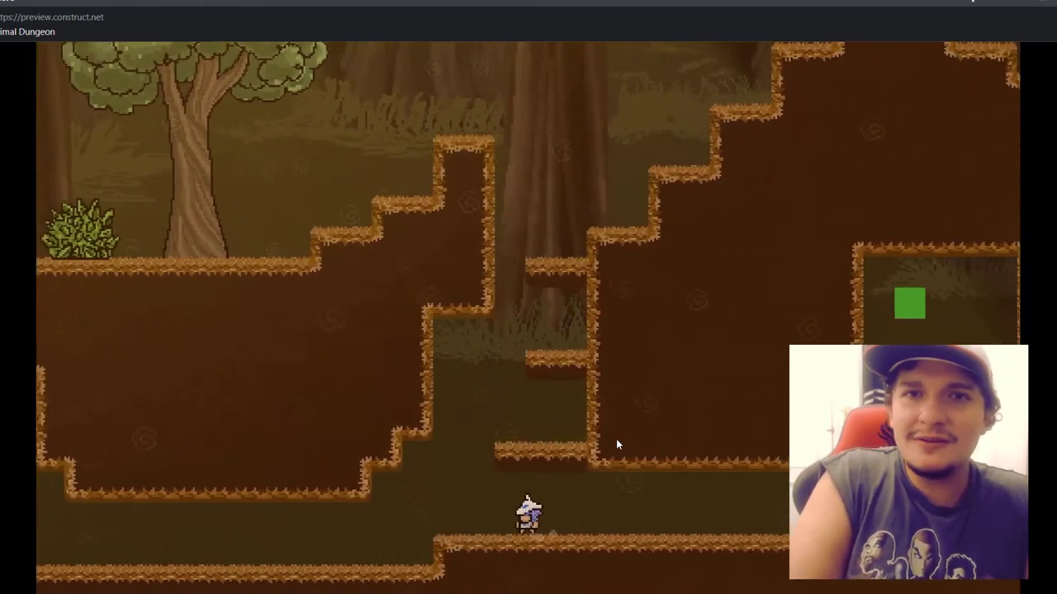
key("Left")
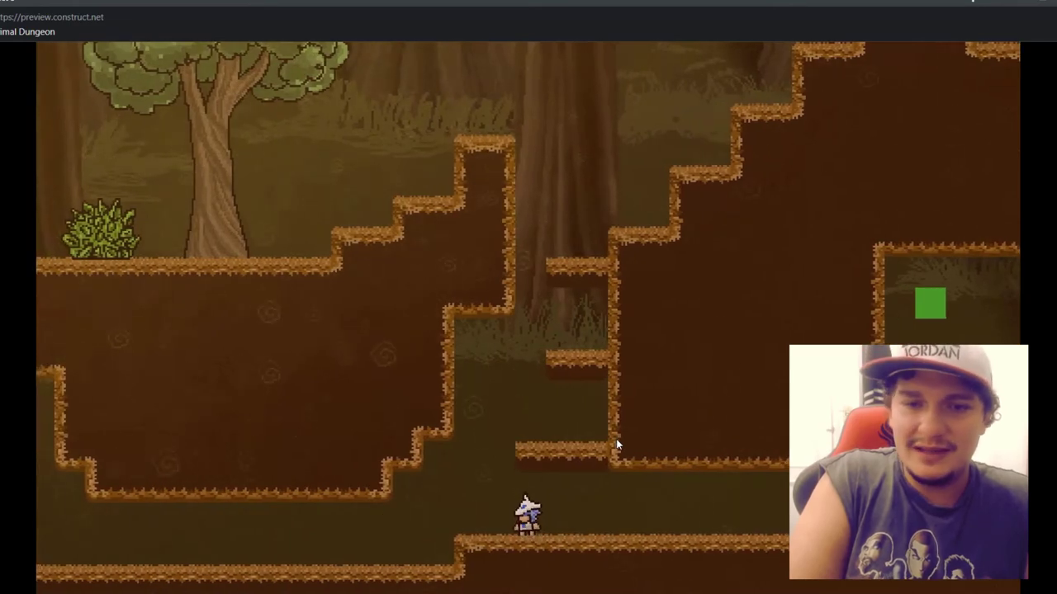
Run the character through the low tunnel toward the underground bush, then turn back the way it came.
key("Left")
key("Left")
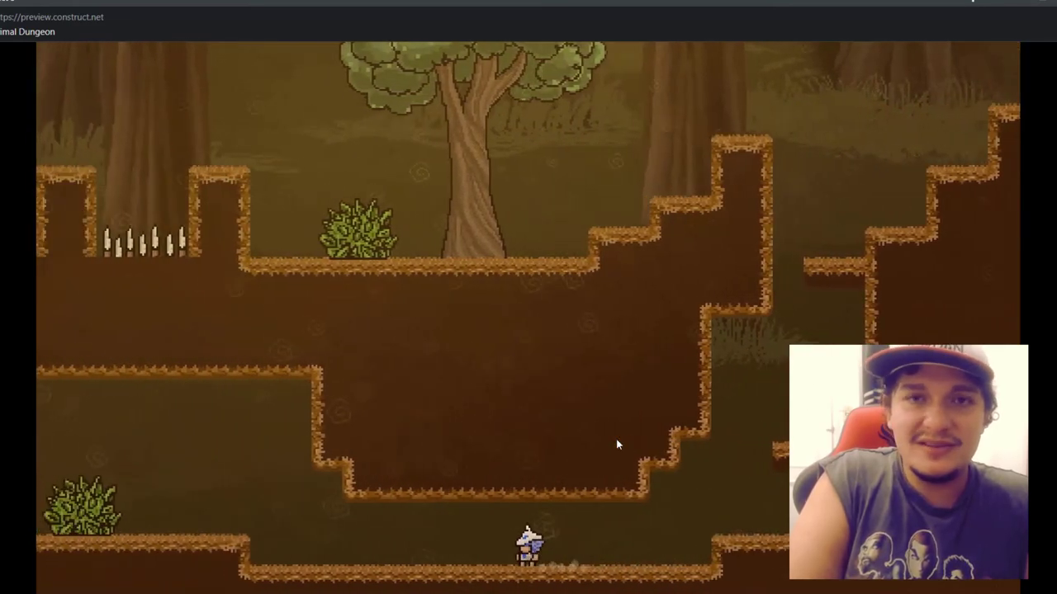
key("Left")
key("Up")
key("Right")
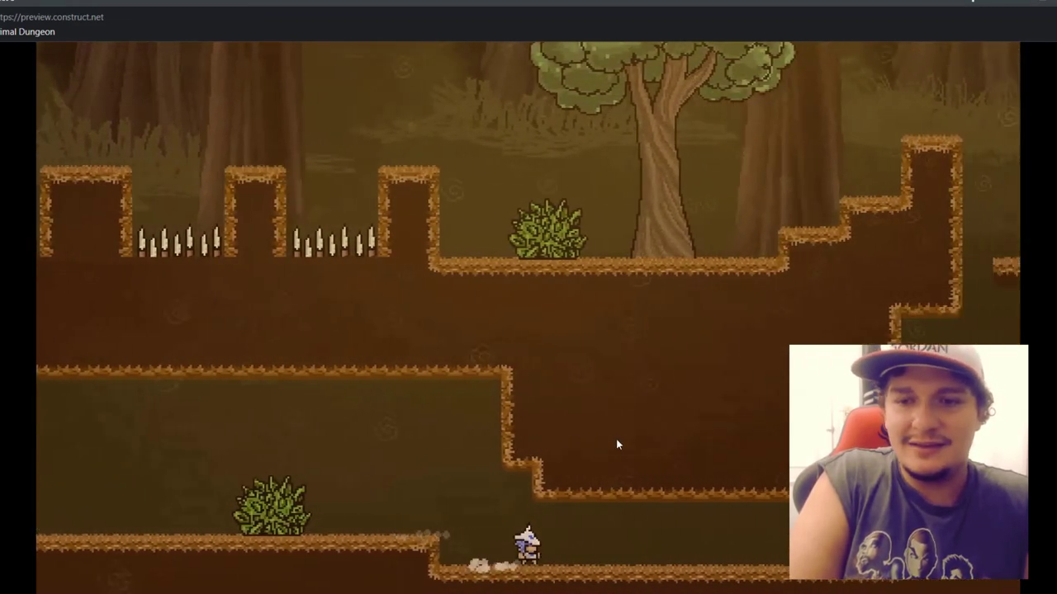
key("Right")
key("Up")
key("Right")
key("Right")
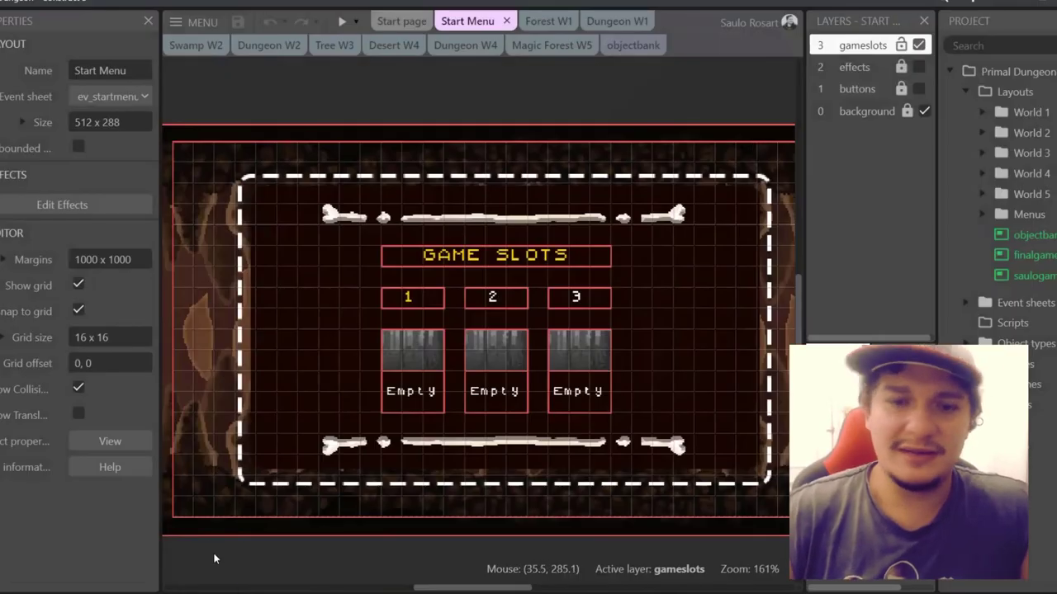
Switch to Photoshop and show the glowing rune groups of the stone door in obj_wolf_portal.psd one by one.
left_click(153, 593)
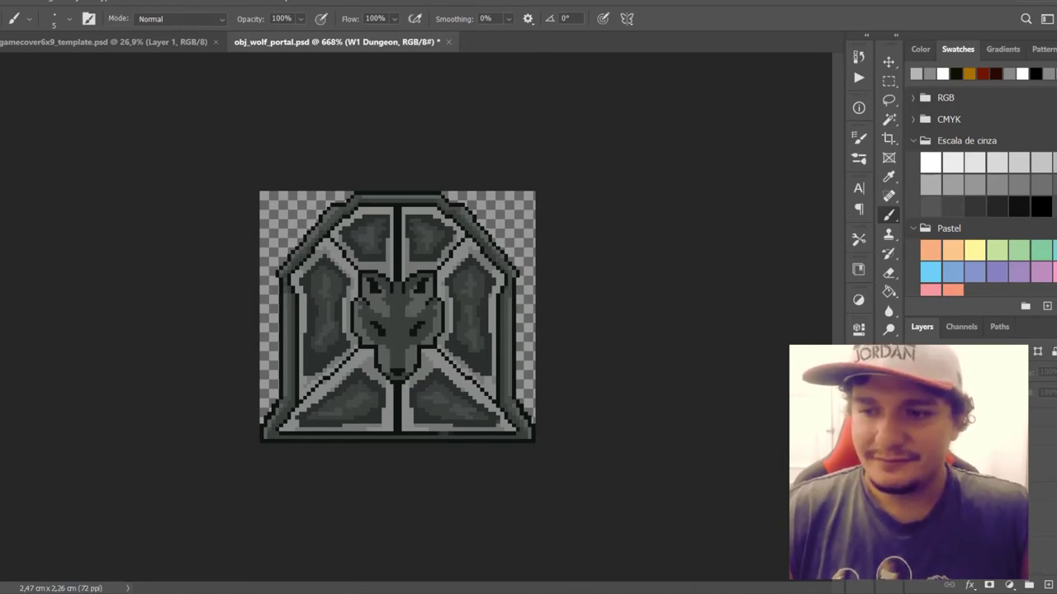
left_click(913, 545)
left_click(983, 546)
key("v")
key("b")
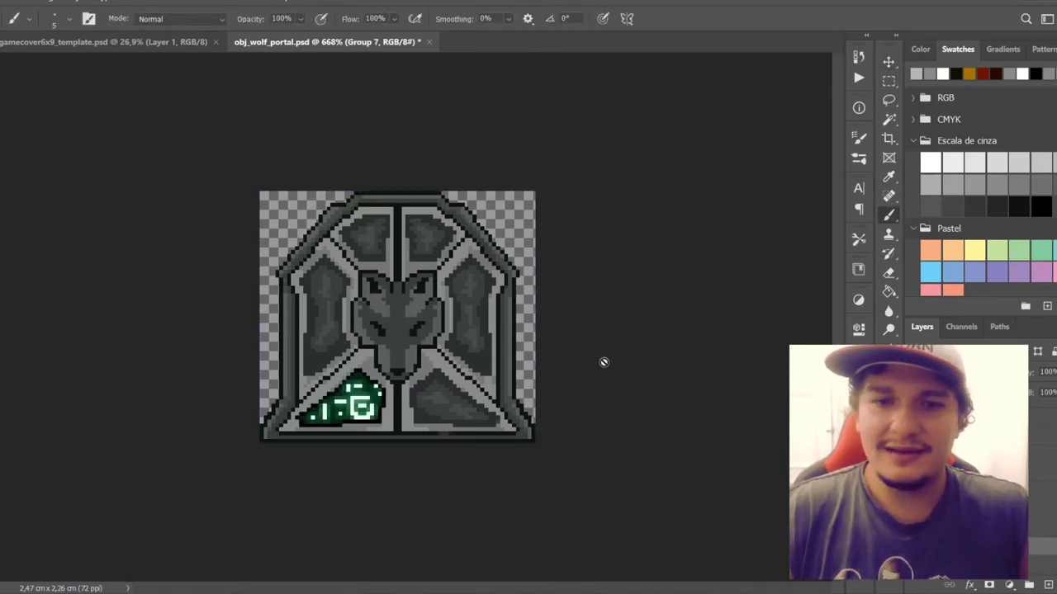
key("v")
mouse_move(682, 422)
left_mouse_down()
mouse_move(687, 430)
mouse_move(693, 418)
mouse_move(687, 370)
mouse_move(757, 352)
mouse_move(677, 427)
left_mouse_up()
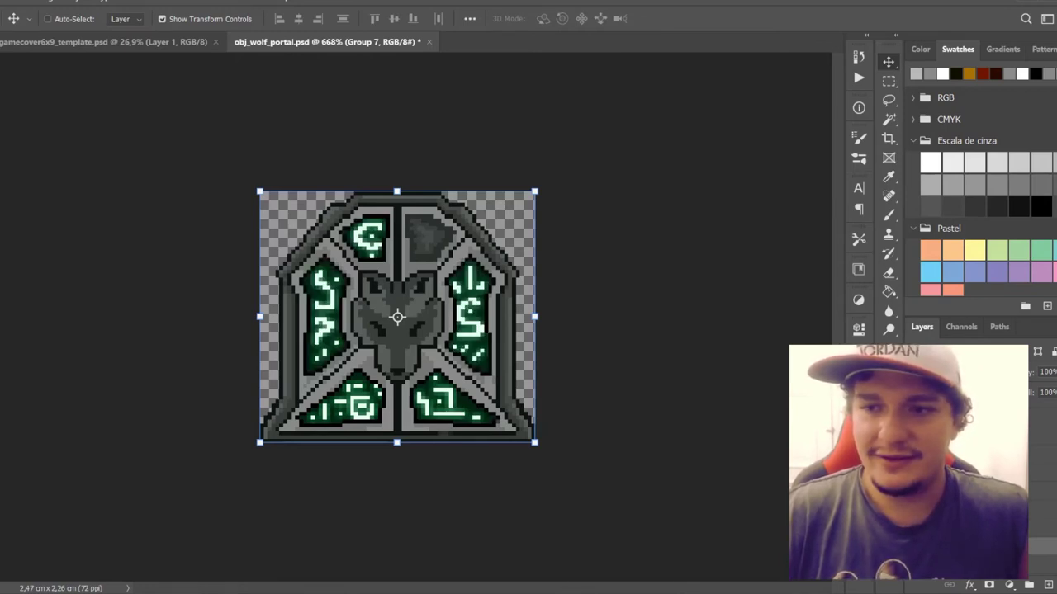
Hide the portal's glowing wolf head and rune groups one after another, finishing with the lower runes.
key("b")
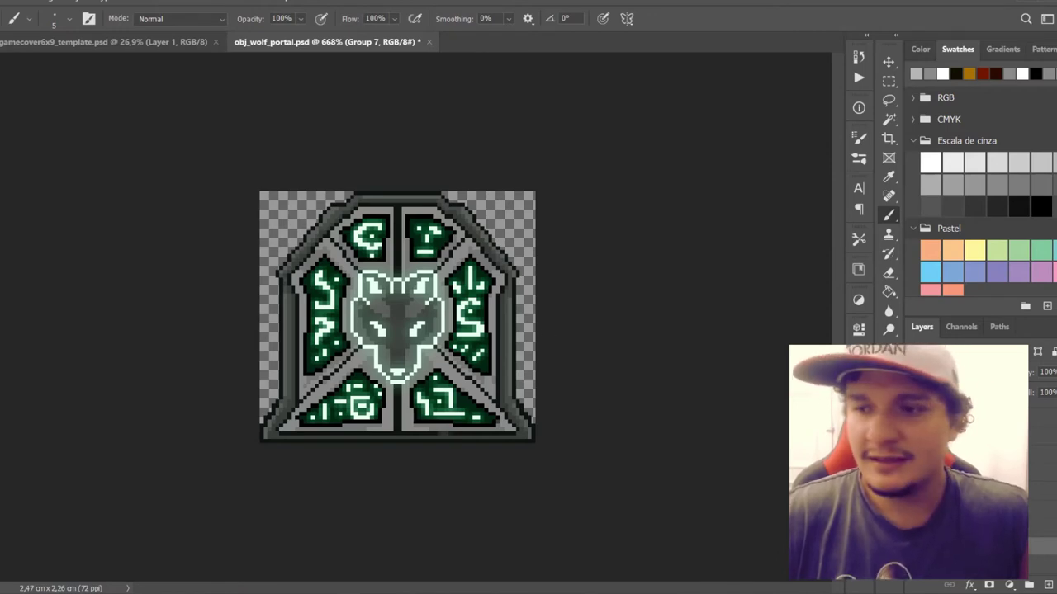
left_click(916, 419)
left_click(915, 438)
left_click(916, 456)
left_click(916, 474)
left_click(915, 510)
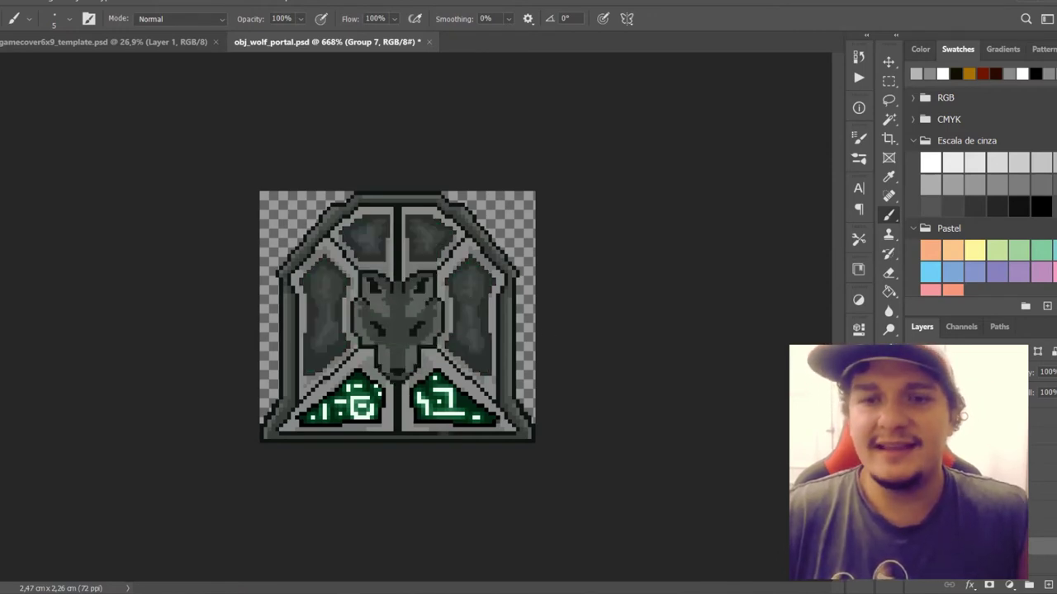
left_click(916, 529)
left_click(915, 547)
left_click(916, 546)
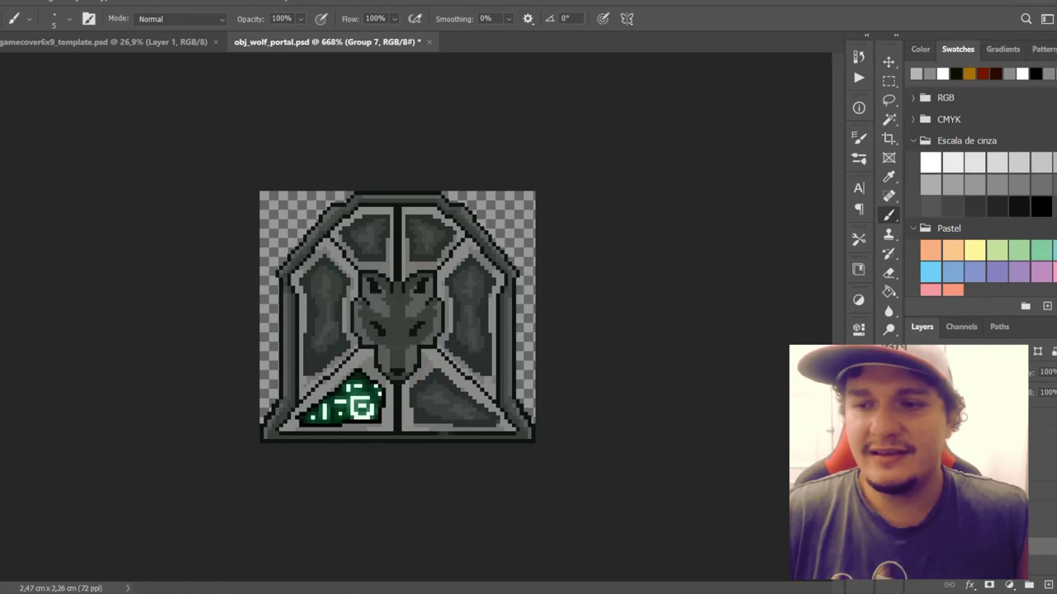
Show the portal's rune groups again in sequence until every rune and the wolf head glow.
left_click(916, 529)
left_click(916, 510)
left_click(916, 492)
left_click(916, 474)
left_click(916, 437)
left_click(916, 511)
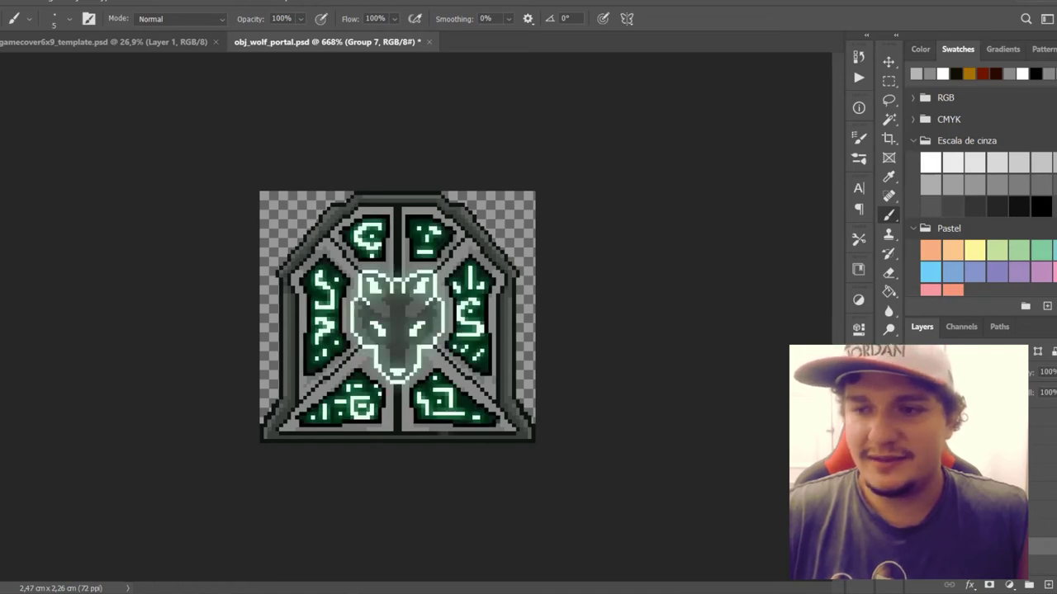
Open obj_espirtual_stone.psd from the Primal Dungeon Misc folder in Photoshop.
left_click(220, 592)
left_click_drag(758, 357, 760, 239)
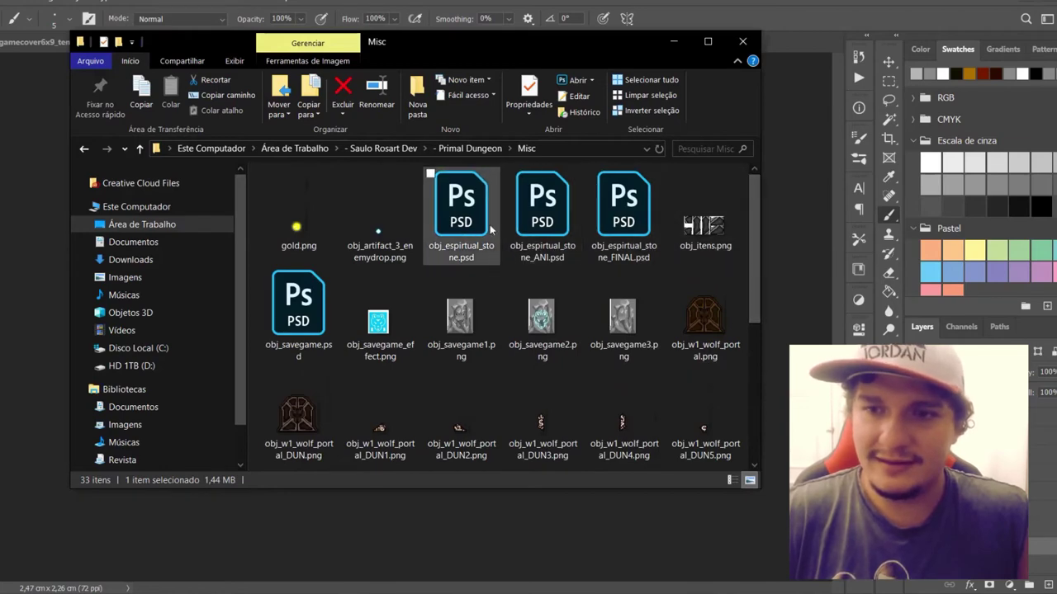
key("alt+Tab")
key("ctrl+Tab")
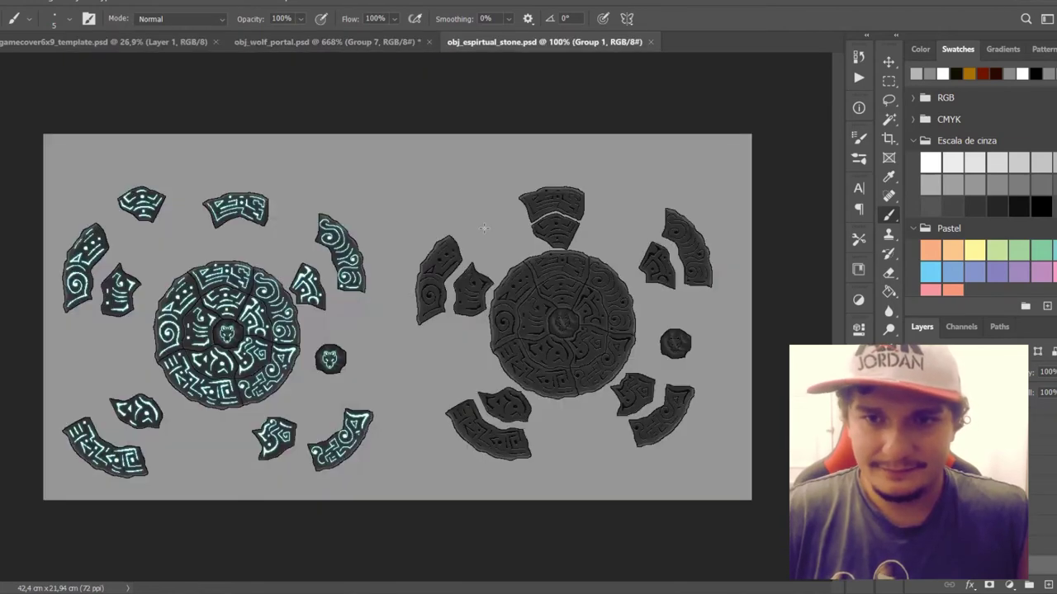
Open obj_espirtual_stone_FINAL.psd from the Misc folder and enlarge the view of the glowing stone pieces.
key("alt+Tab")
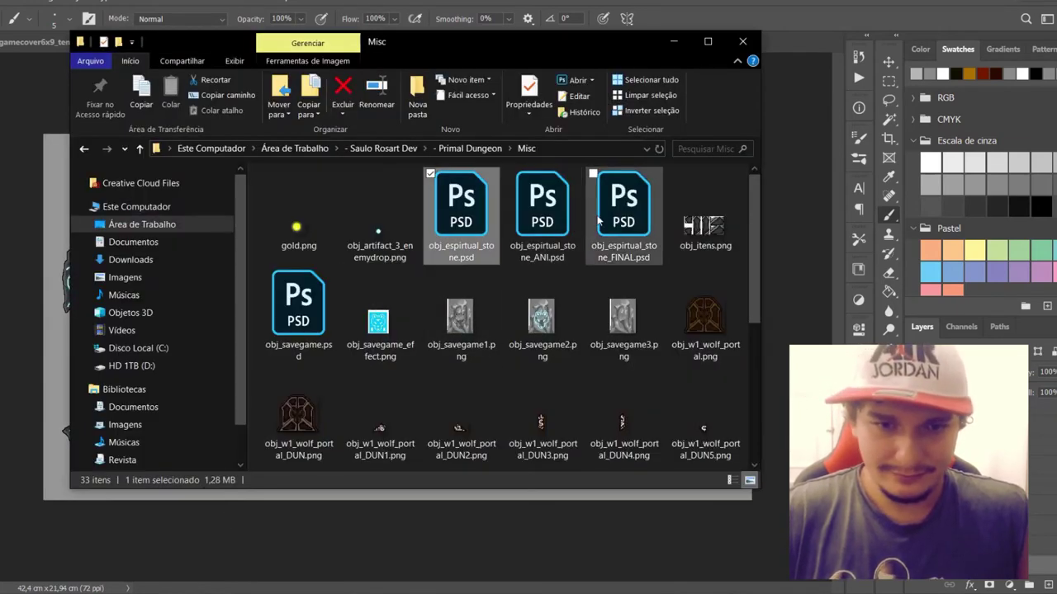
double_click(621, 213)
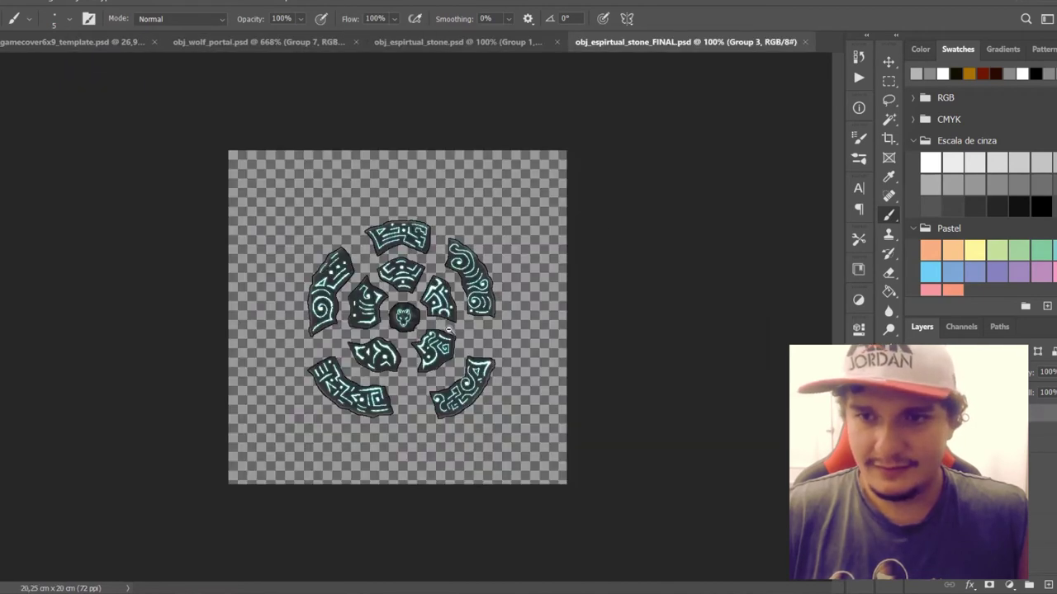
scroll(480, 325, "up", 3)
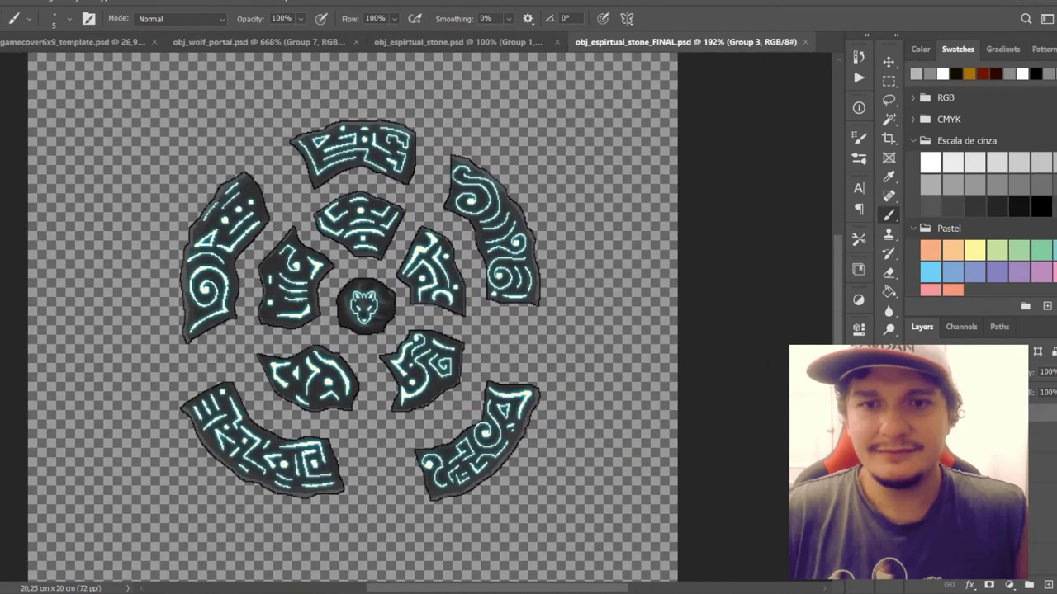
Change the visibility of the stone's groups to display the unlit pieces spread farther apart.
left_click(930, 413)
left_click(914, 425)
left_click(915, 425)
left_click(915, 443)
left_click(915, 461)
left_click(915, 461)
left_click(915, 480)
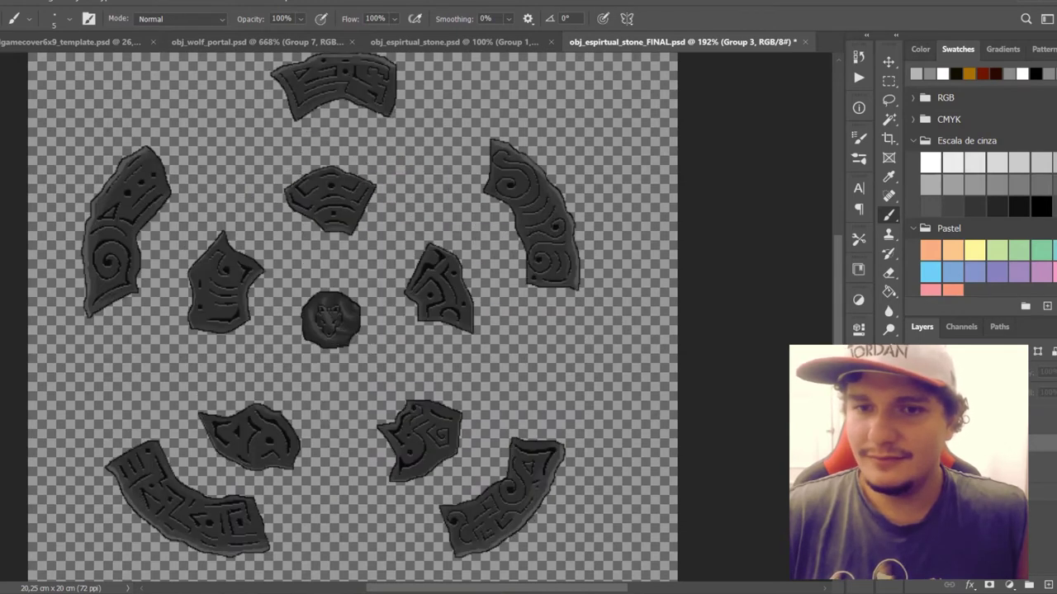
Select the layer of the central wolf-head stone piece and inspect its carving up close.
key("v")
left_click(332, 321)
key("b")
left_click_drag(485, 313, 468, 333)
scroll(340, 353, "up", 8)
left_click_drag(320, 311, 522, 336)
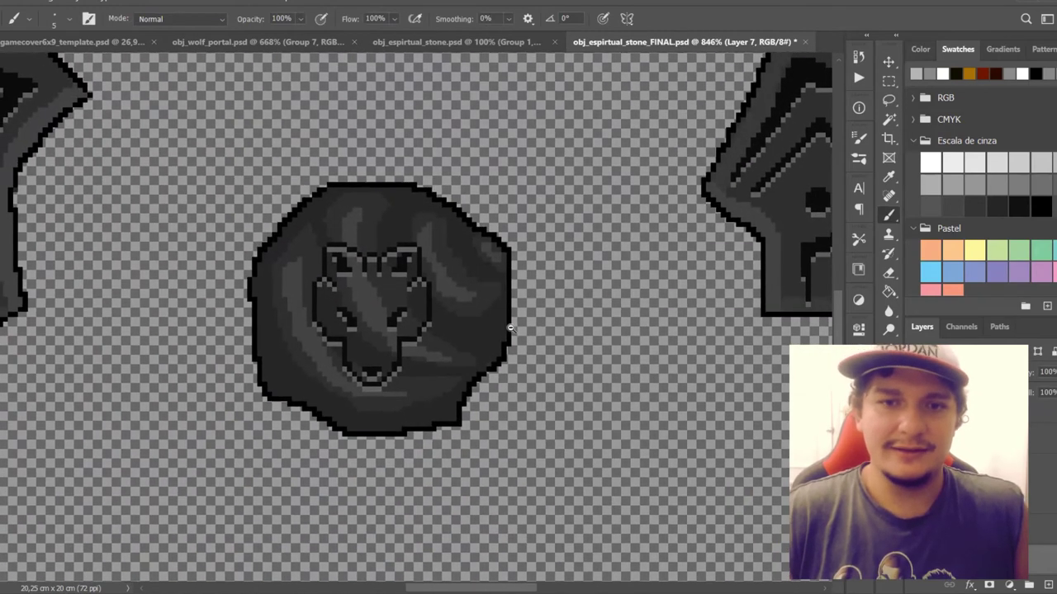
Select the carved stone piece left of the wolf-head piece and move it until it touches the wolf-head piece.
scroll(519, 313, "up", 2)
left_click_drag(522, 297, 553, 313)
scroll(579, 297, "up", 1)
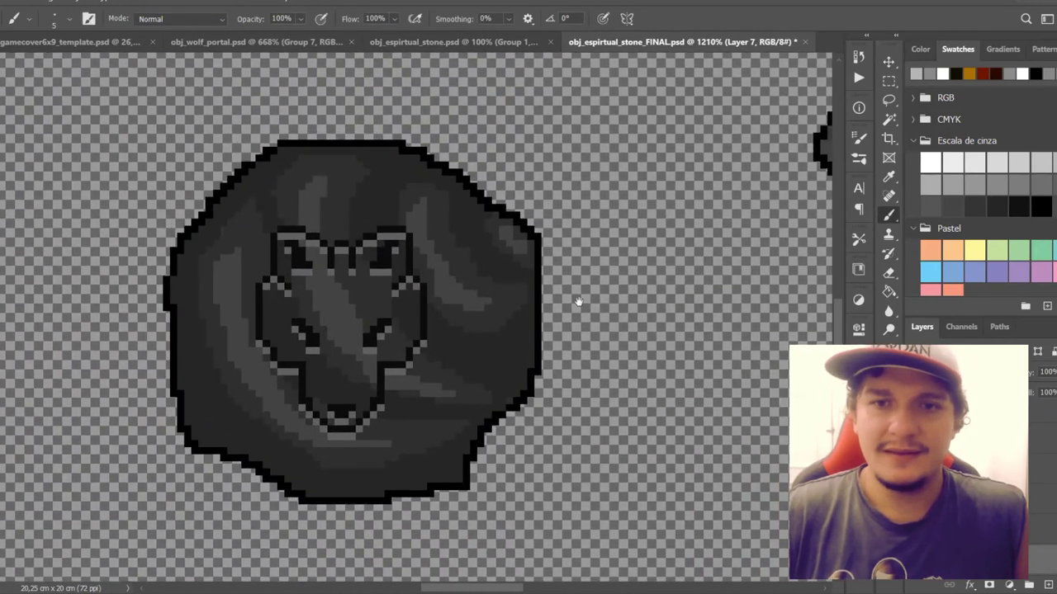
scroll(598, 285, "down", 5)
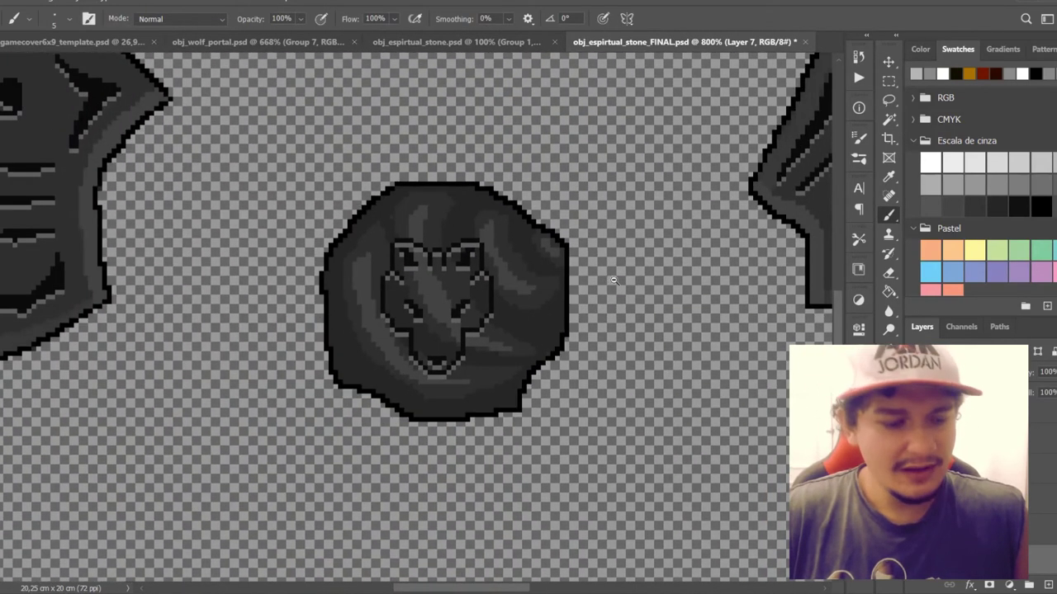
scroll(423, 281, "up", 2)
key("v")
left_click(303, 231, "ctrl")
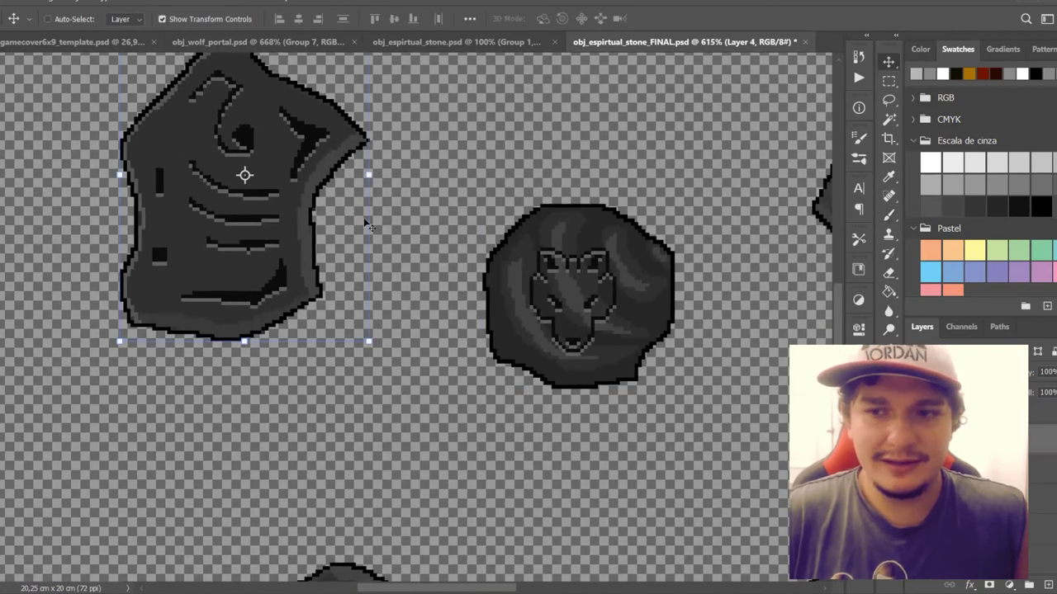
left_click_drag(628, 208, 584, 240)
left_click_drag(489, 175, 623, 214)
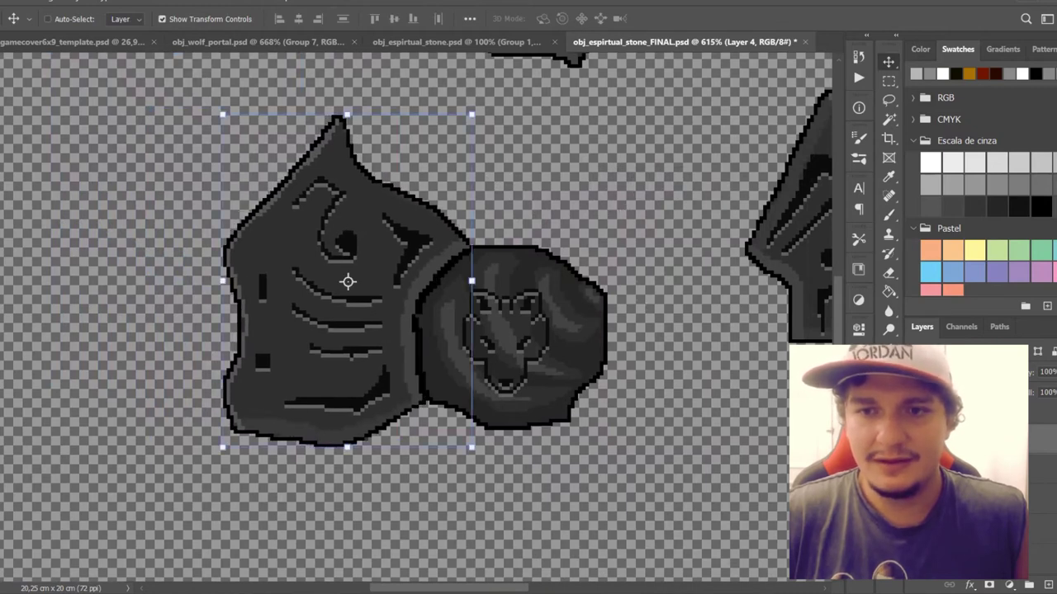
Switch to obj_espirtual_stone.psd and shift the group of unlit stone pieces slightly to the left.
left_click(520, 42)
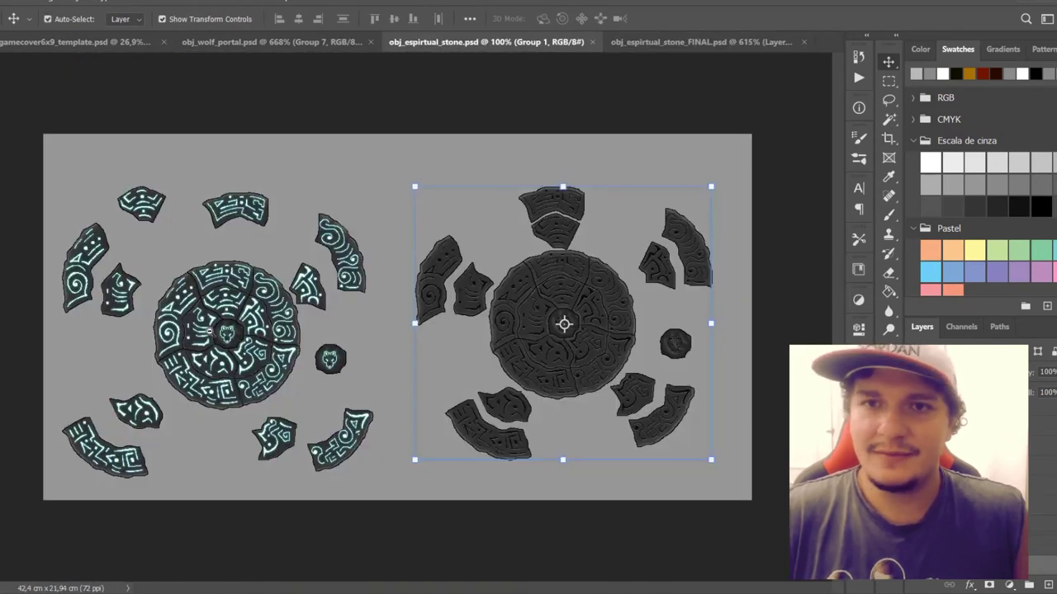
scroll(199, 324, "up", 5)
scroll(549, 310, "down", 3)
left_click_drag(594, 307, 192, 327)
key("b")
left_click_drag(112, 315, 167, 312)
key("v")
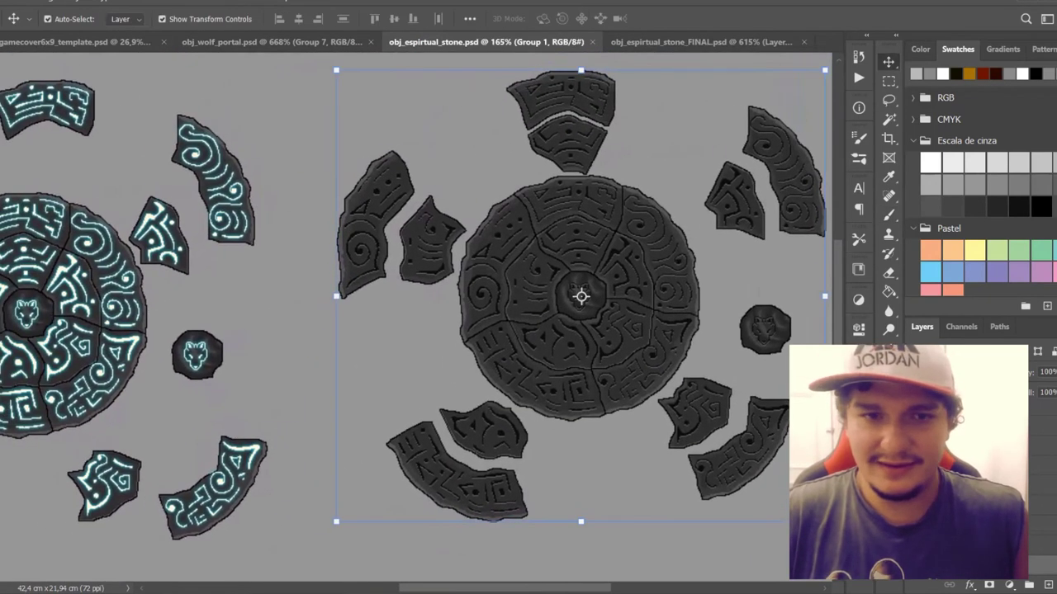
mouse_move(524, 202)
left_mouse_down()
mouse_move(455, 223)
mouse_move(445, 279)
mouse_move(381, 290)
left_mouse_up()
Lasso the small unlit piece beside the unlit disc, try to transform and move it, and clear the selection.
key("l")
mouse_move(382, 245)
left_mouse_down()
mouse_move(387, 220)
mouse_move(413, 183)
left_mouse_up()
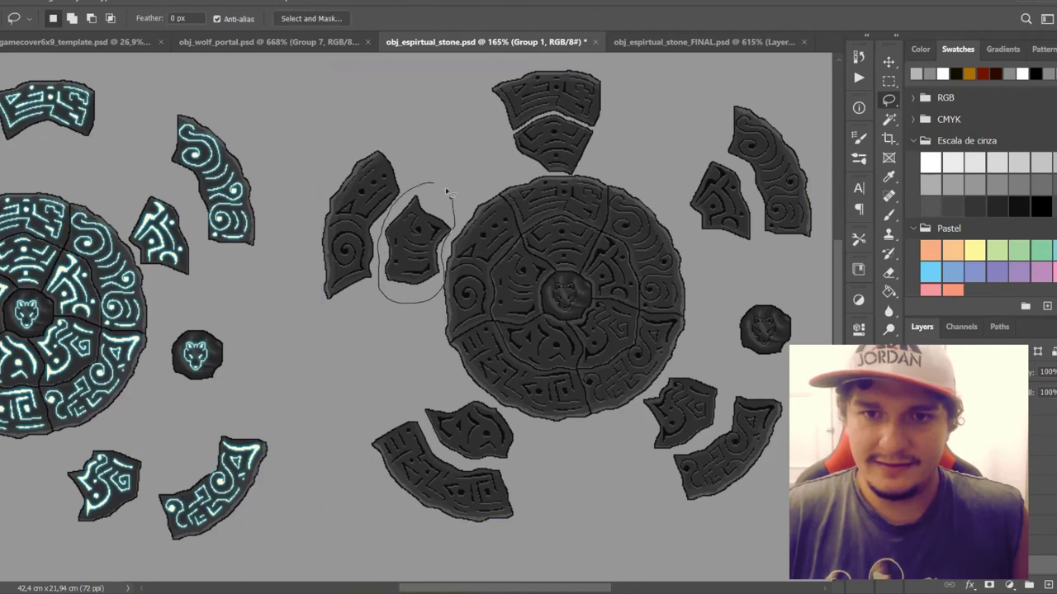
key("v")
key("ctrl+t")
left_click_drag(576, 226, 573, 254)
key("ctrl+z")
key("Escape")
left_click_drag(532, 157, 621, 166)
key("ctrl+d")
key("ctrl+z")
key("ctrl+z")
key("ctrl+d")
Select the layer of the assembled glowing disc, try moving the lassoed small glowing piece beside it, and clear the selection.
left_click_drag(120, 301, 224, 302)
left_click(93, 297, "ctrl")
left_click(129, 314, "ctrl")
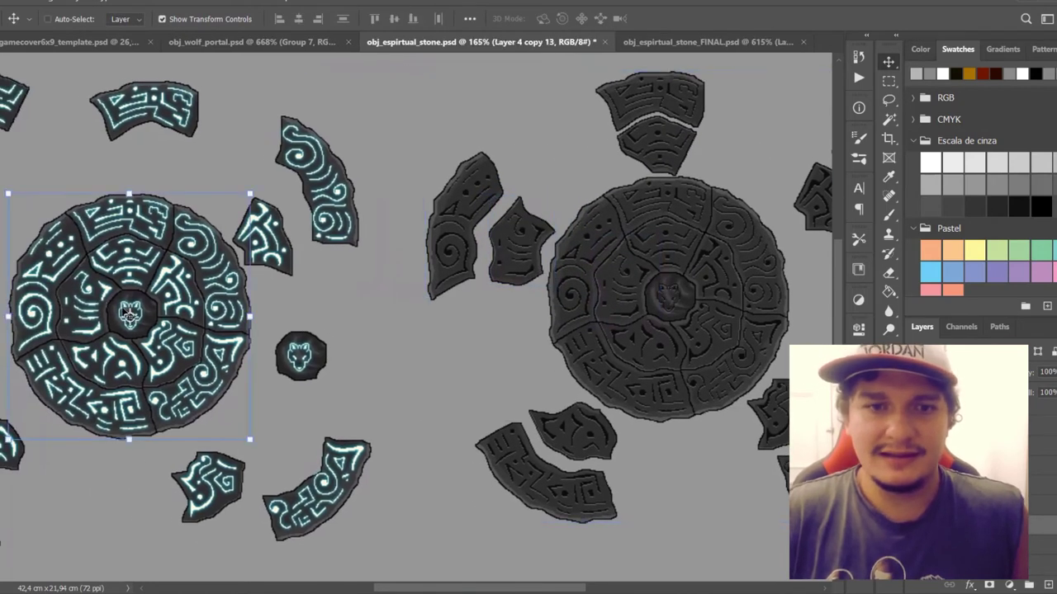
scroll(136, 302, "left", 5)
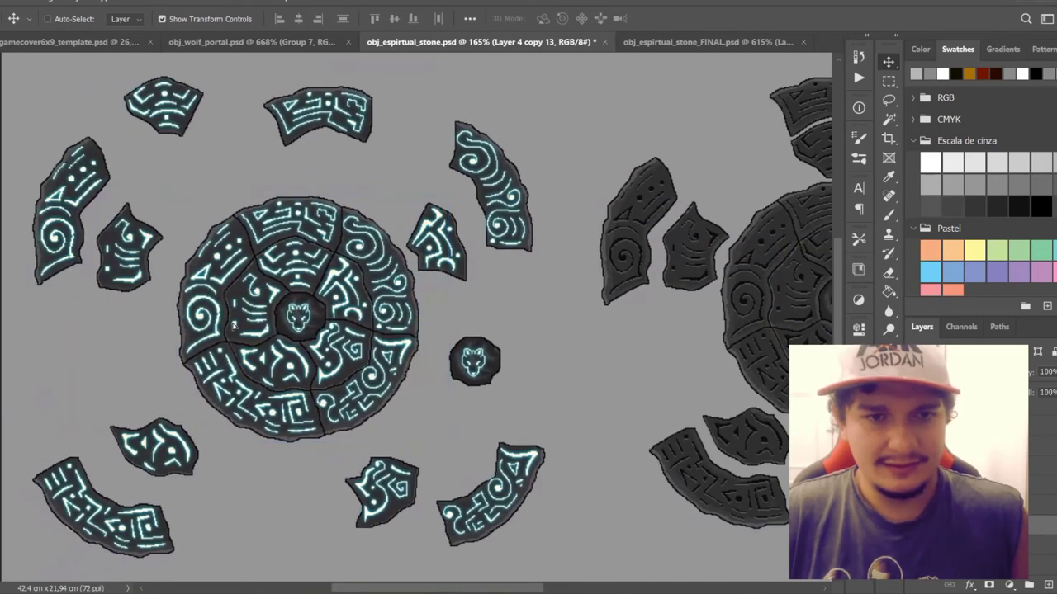
key("l")
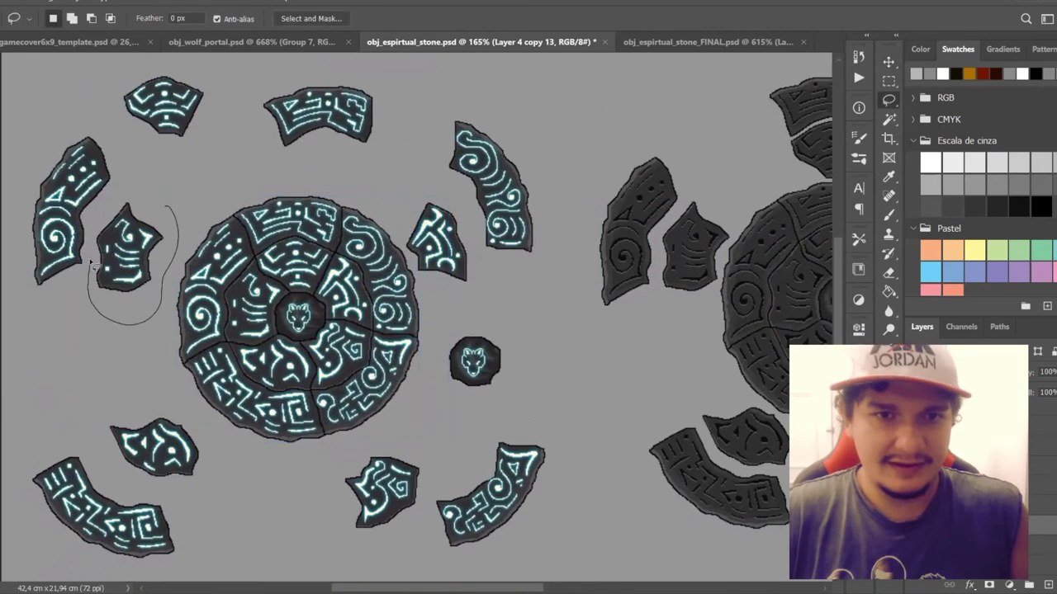
left_click_drag(195, 222, 198, 211)
key("v")
left_click_drag(130, 264, 137, 267)
left_click(531, 231)
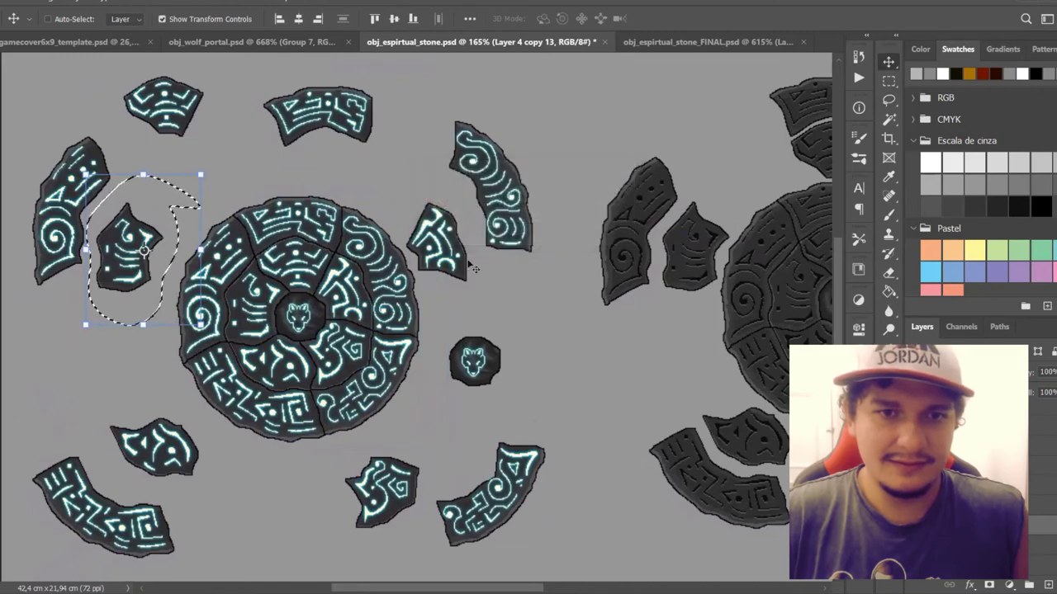
key("ctrl+d")
Examine the runes and central wolf head of the assembled glowing disc up close.
key("ctrl+0")
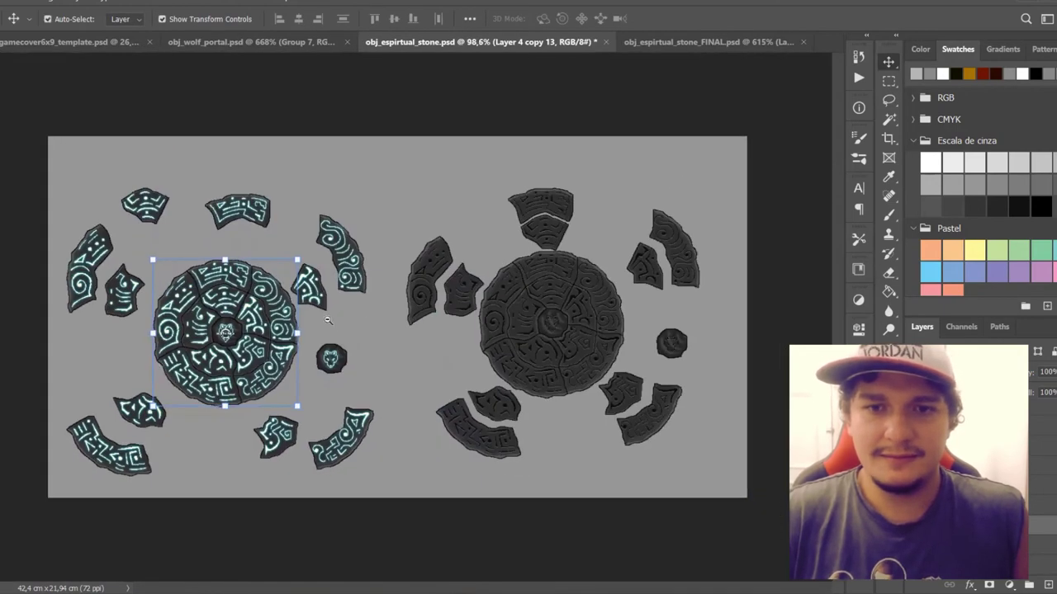
left_click_drag(320, 326, 347, 318)
key("b")
left_click_drag(193, 322, 234, 334)
left_click_drag(234, 334, 410, 294)
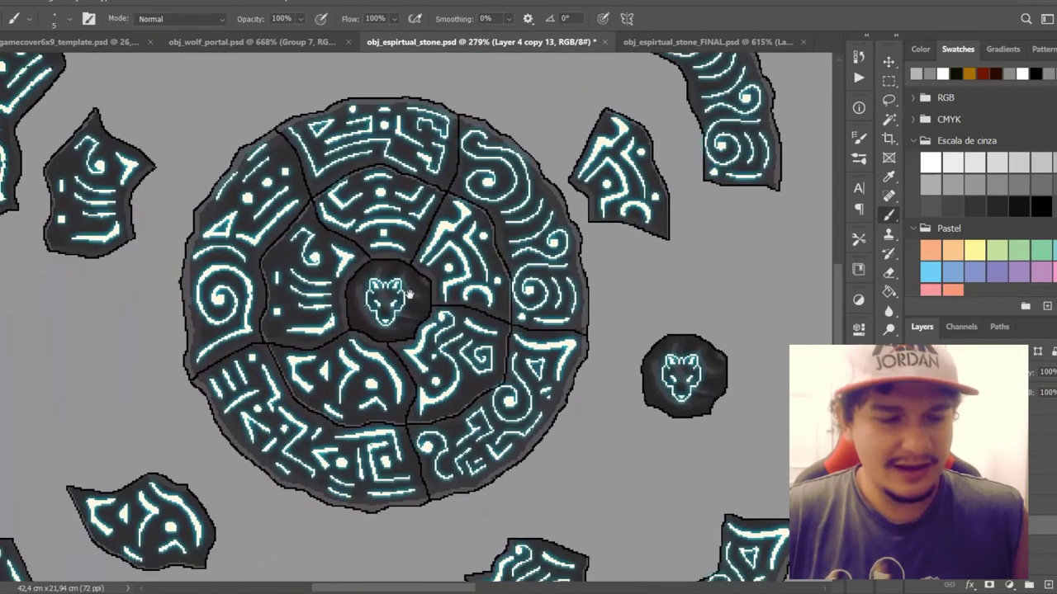
scroll(410, 294, "up", 2)
scroll(445, 287, "down", 3)
scroll(438, 293, "up", 3)
scroll(430, 297, "down", 2)
scroll(425, 295, "up", 1)
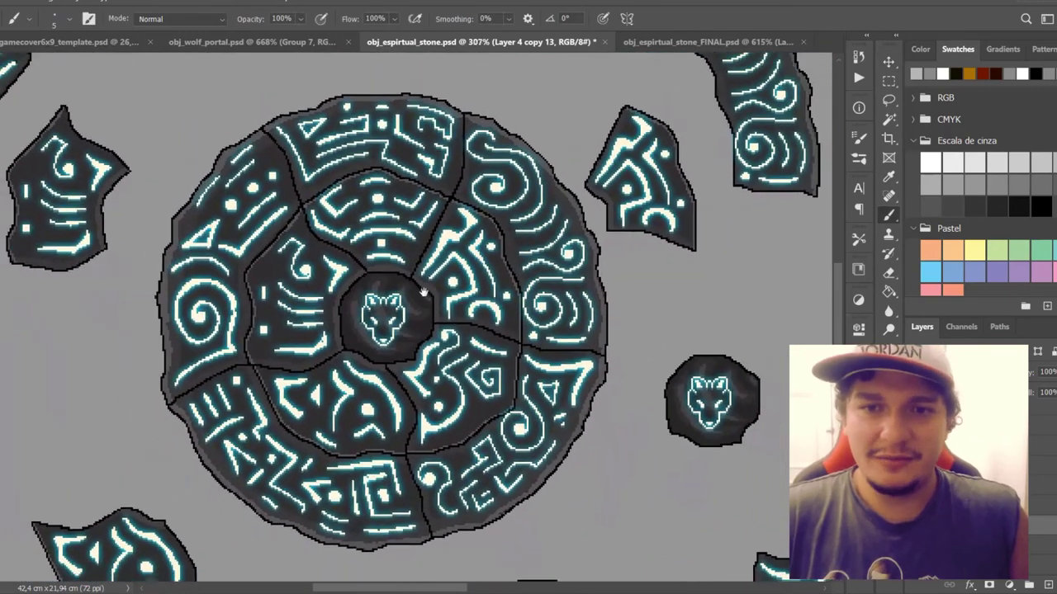
scroll(625, 213, "down", 2)
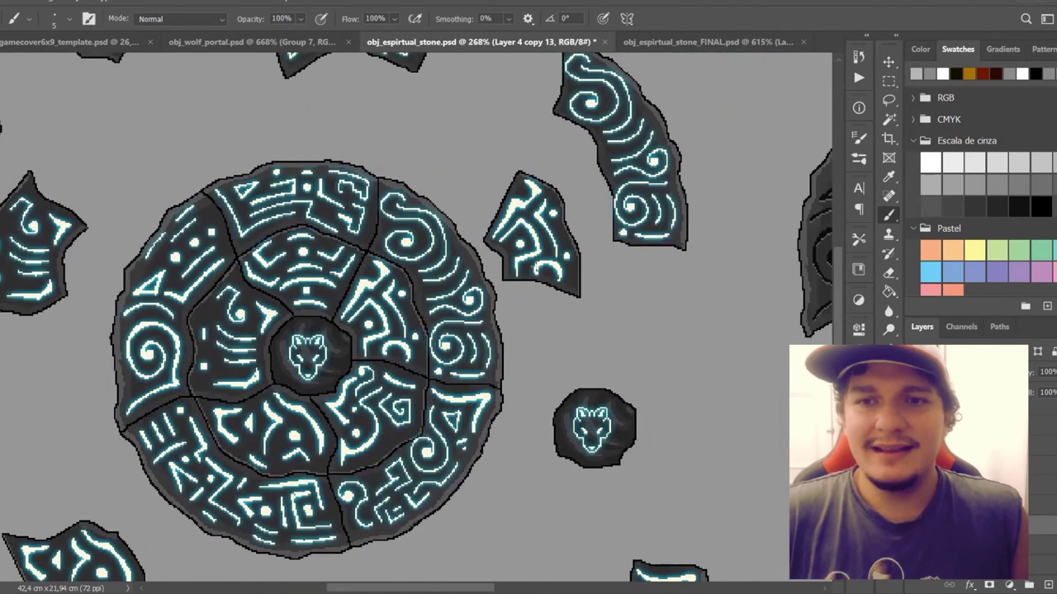
Select the layers of the small glowing pieces to the right and left of the disc, one after the other.
key("v")
left_click(547, 246)
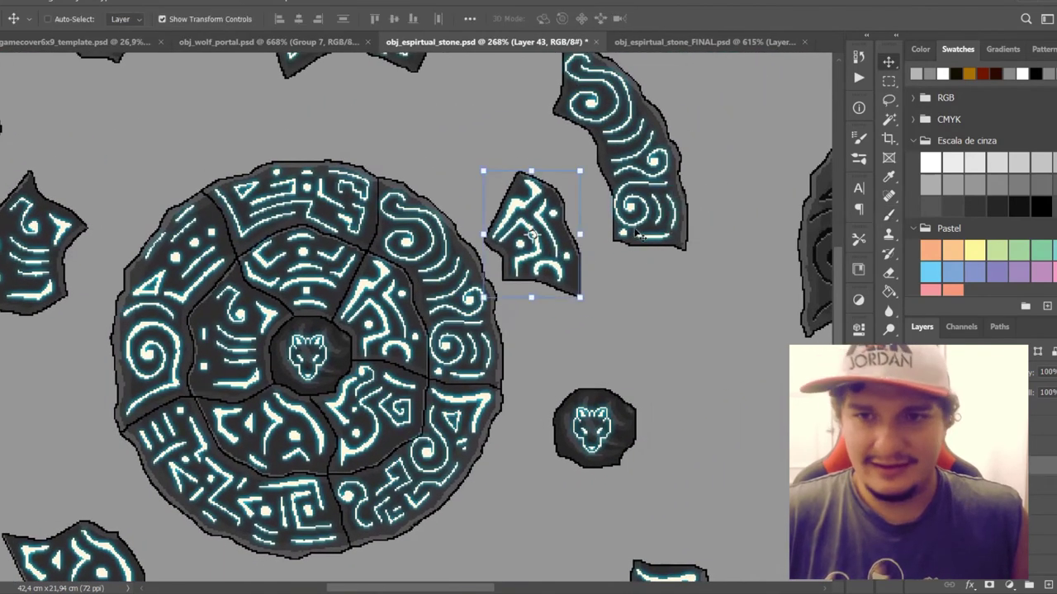
left_click_drag(365, 174, 435, 159)
left_click_drag(244, 272, 321, 284)
left_click(153, 235, "ctrl")
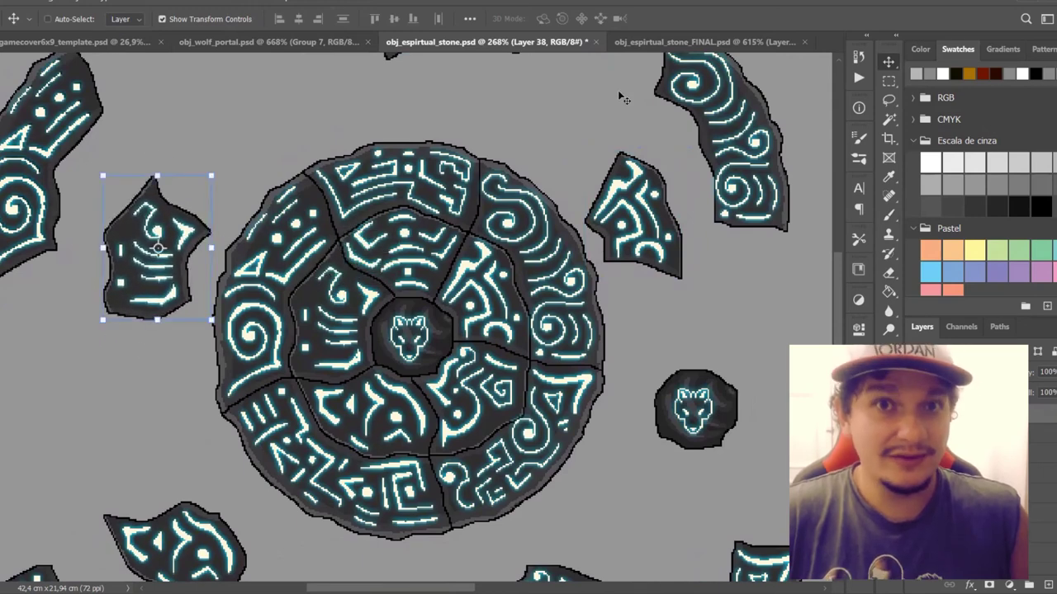
Switch to obj_wolf_portal.psd and hide the glow of the wolf head, both upper runes and the left rune.
left_click(656, 44)
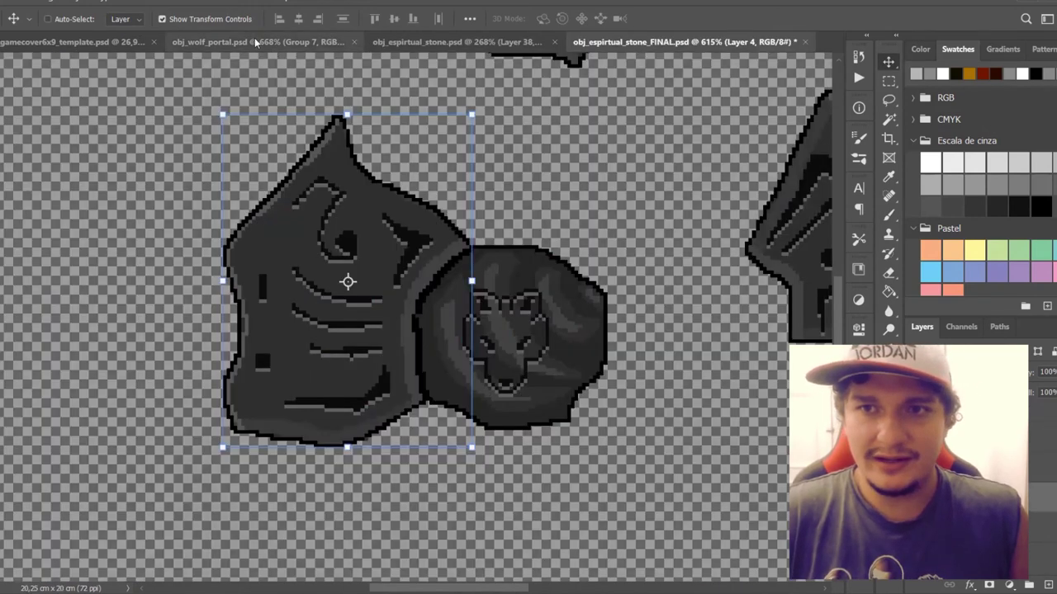
left_click(275, 46)
key("b")
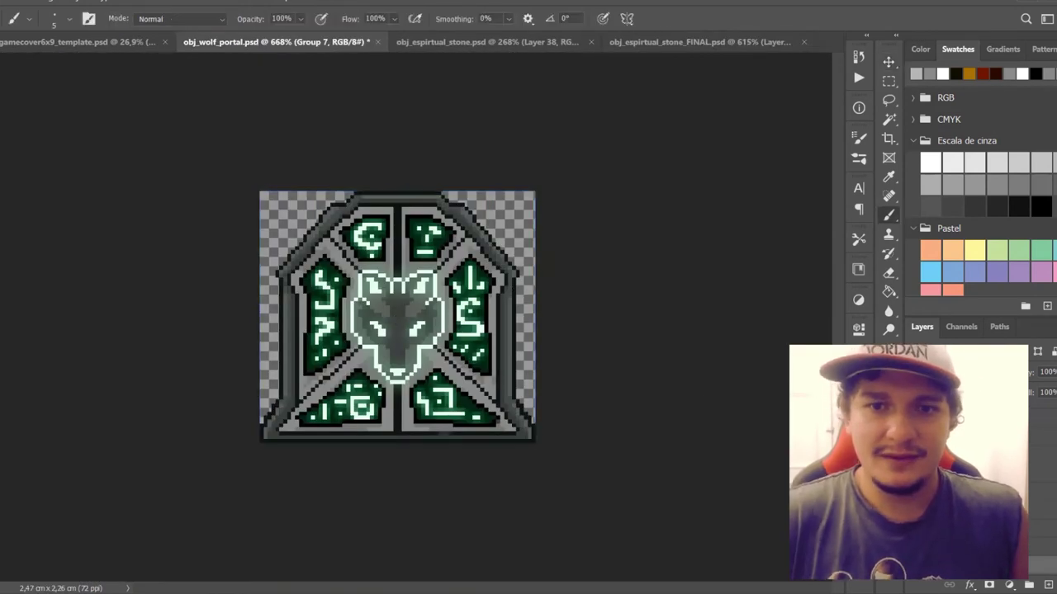
left_click(914, 413)
left_click(914, 430)
left_click(913, 448)
left_click(914, 467)
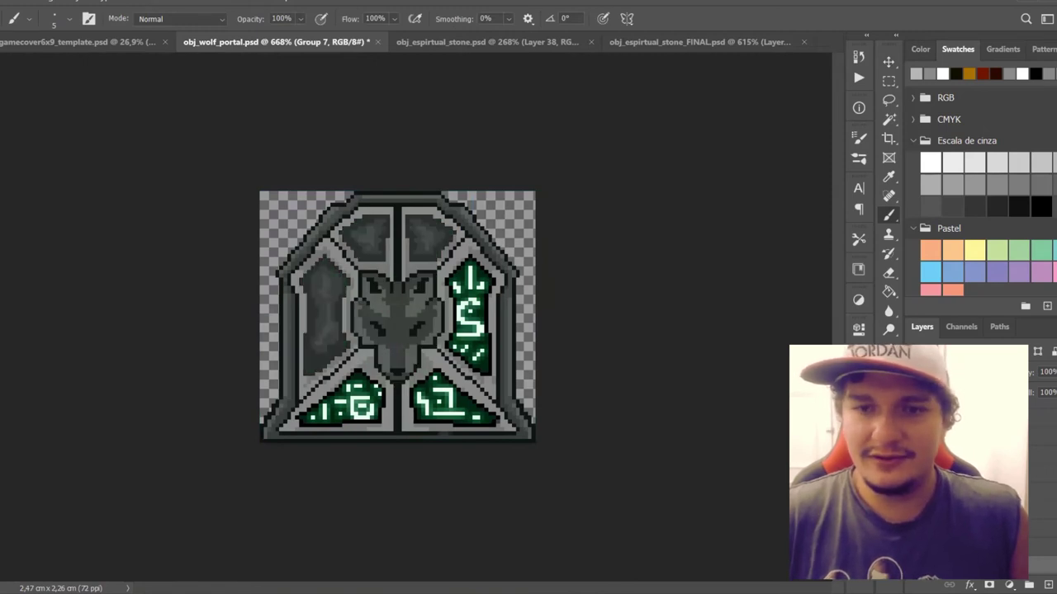
Toggle the glow of the portal's right rune and both lower runes off, and restore all three.
left_click(914, 523)
left_click(914, 544)
left_click(914, 564)
left_click(914, 565)
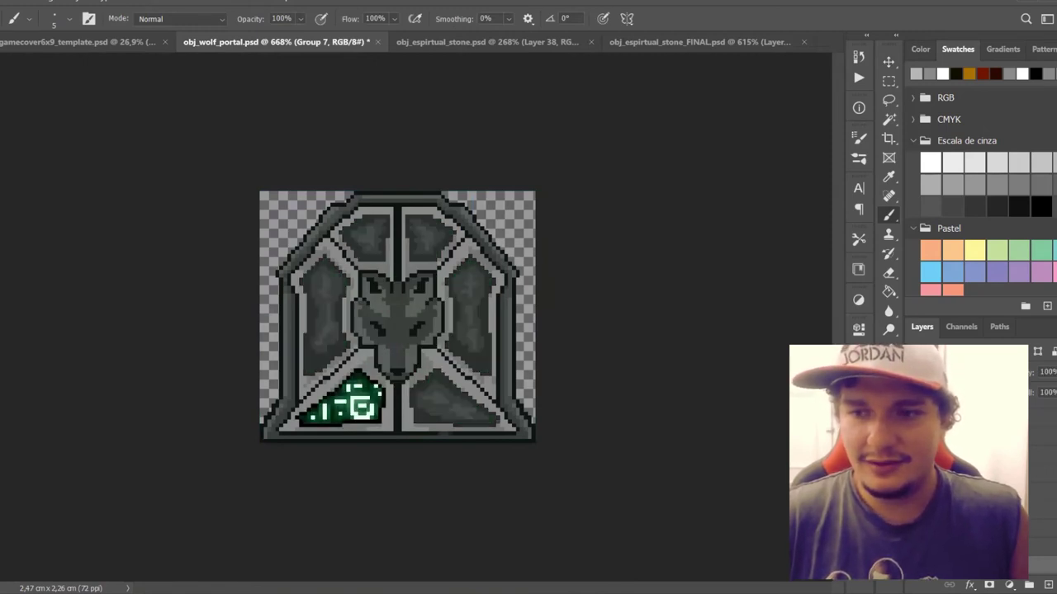
left_click(914, 544)
left_click(914, 524)
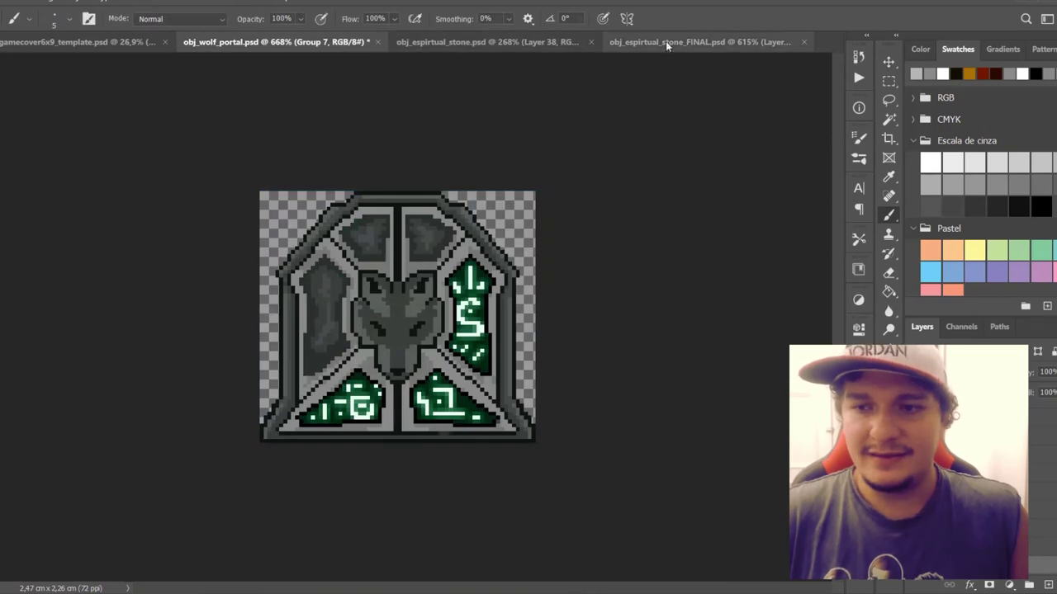
Switch to obj_espirtual_stone.psd, select the group of unlit stone pieces and move it slightly downward.
left_click(528, 43)
left_click_drag(402, 287, 424, 288)
left_click_drag(684, 297, 451, 368)
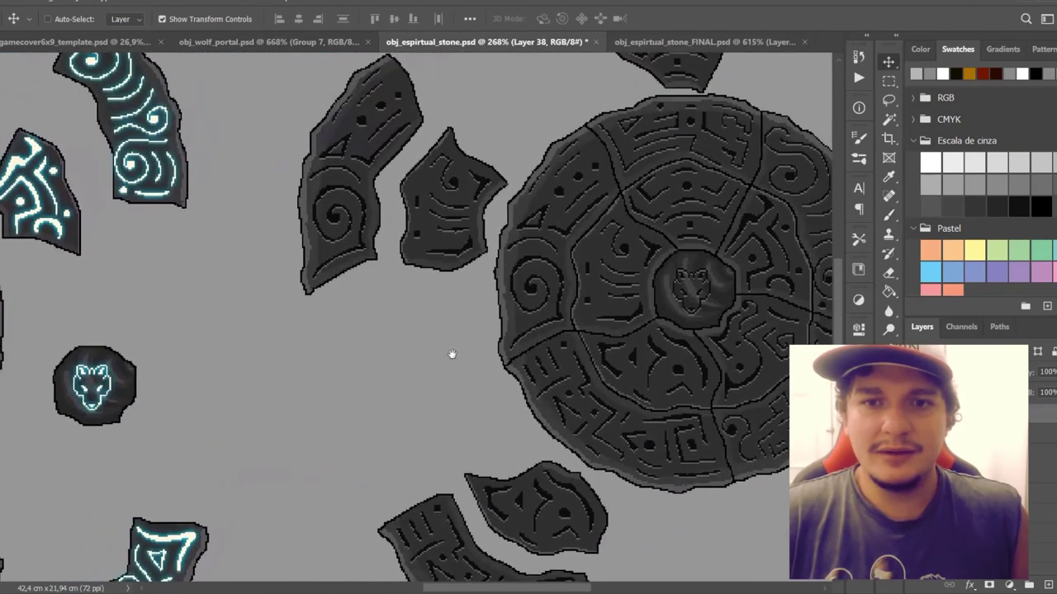
left_click(436, 287, "ctrl")
left_click_drag(422, 323, 427, 334)
scroll(431, 338, "left", 10)
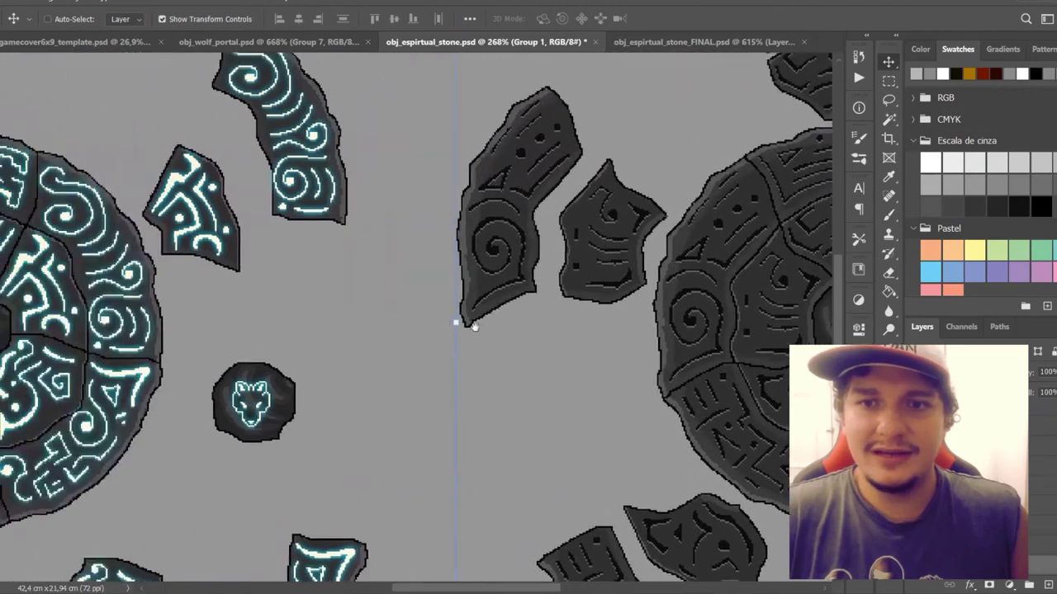
scroll(385, 296, "right", 10)
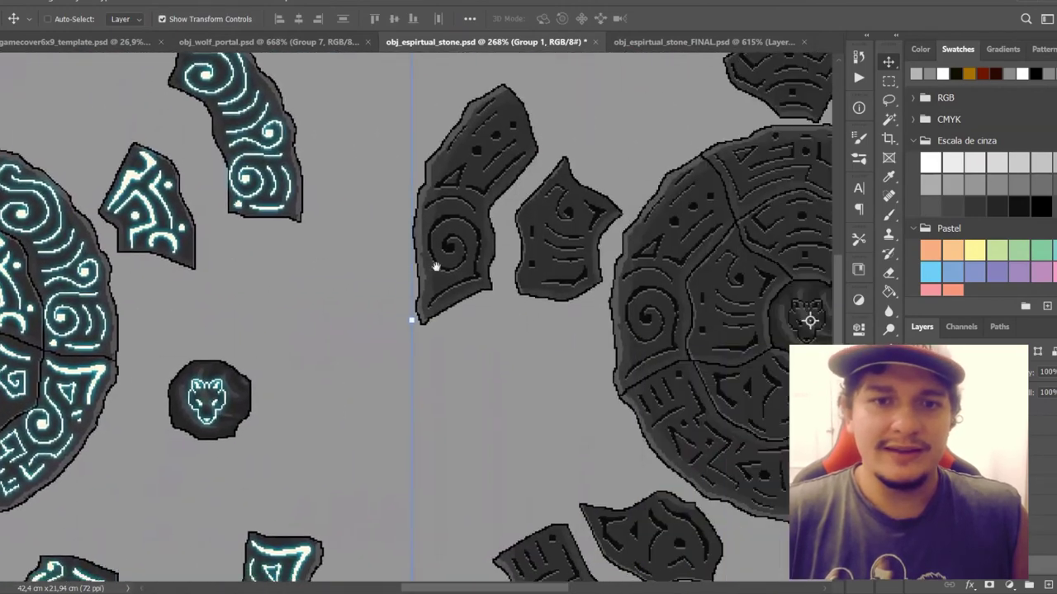
Select the small glowing piece left of the glowing disc and move it away from the disc and back toward it.
left_click_drag(206, 295, 447, 282)
left_click(326, 255, "ctrl")
left_click_drag(472, 242, 463, 242)
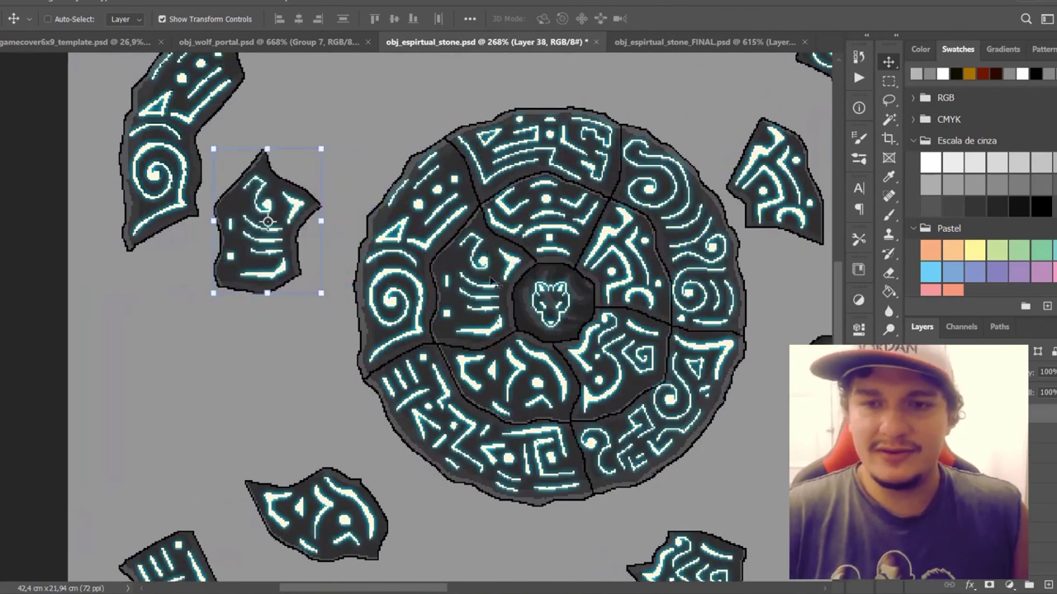
left_click_drag(443, 202, 487, 214)
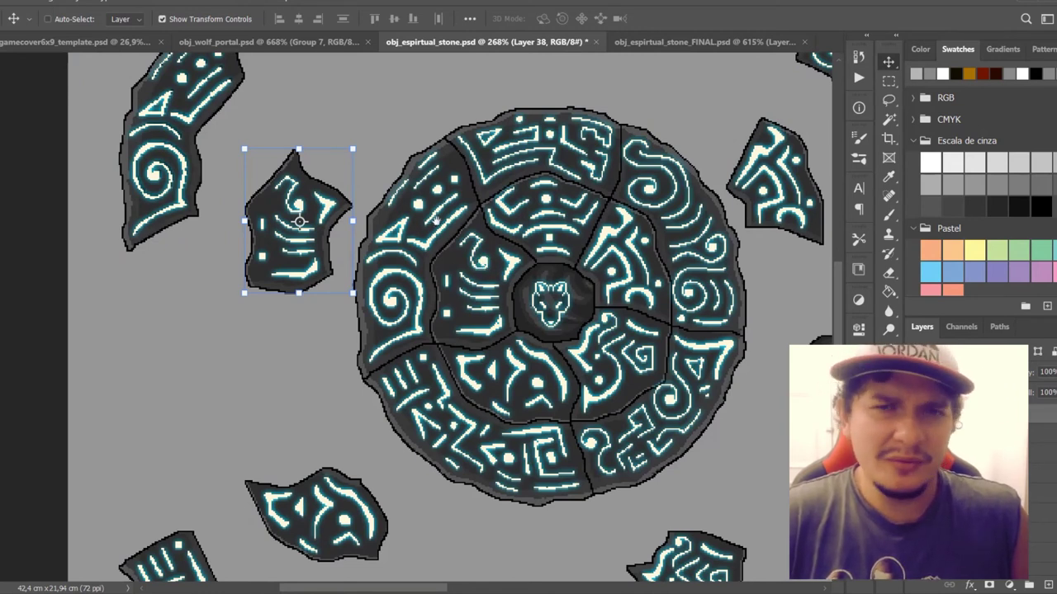
left_click_drag(429, 223, 373, 285)
key("b")
key("v")
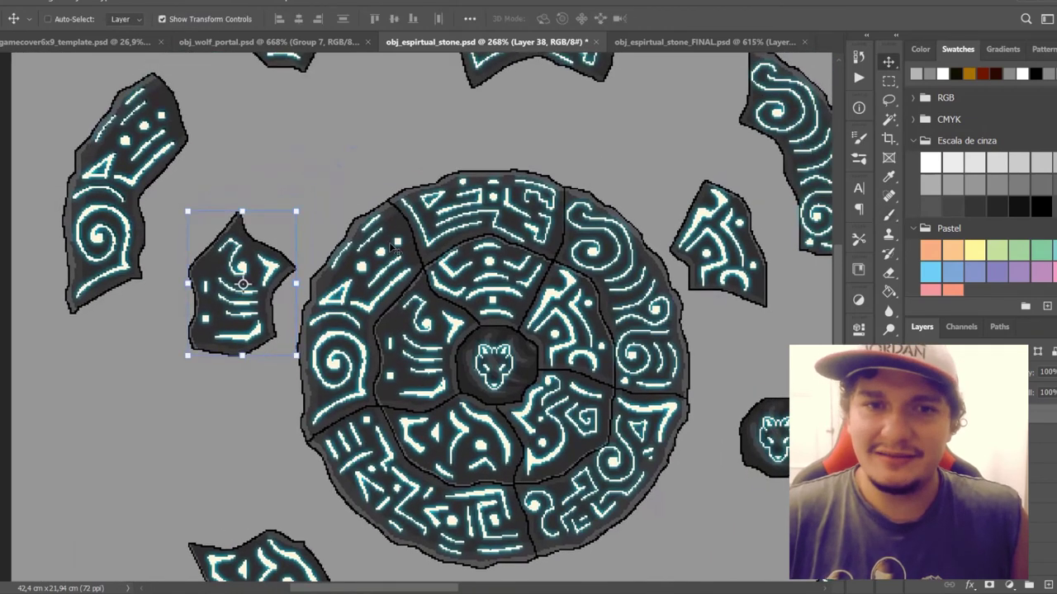
left_click_drag(437, 206, 253, 233)
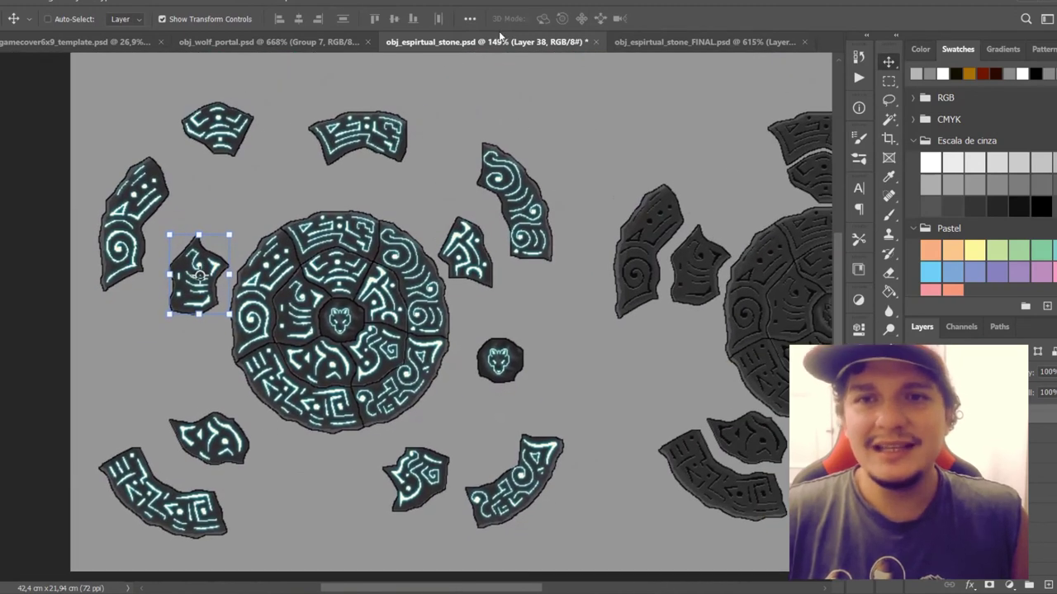
Review obj_wolf_portal.psd, obj_espirtual_stone.psd and obj_espirtual_stone_FINAL.psd in turn.
left_click(272, 41)
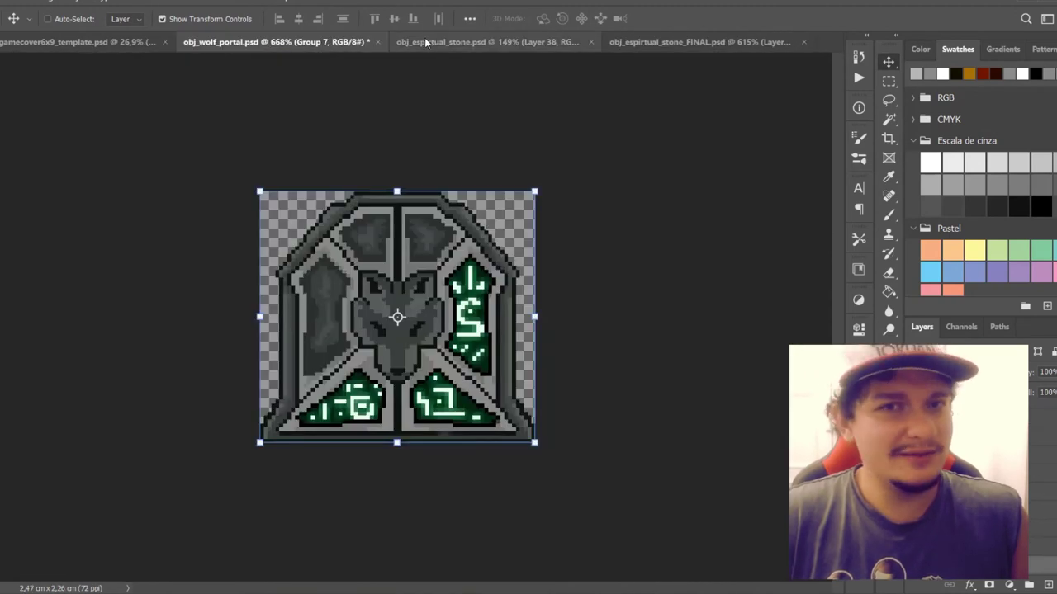
left_click(451, 47)
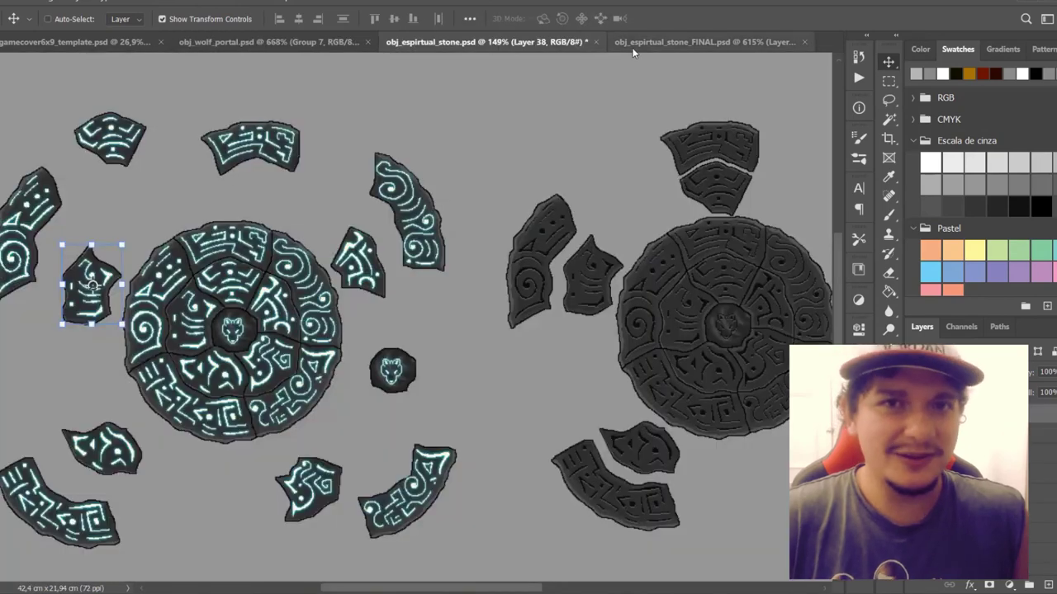
left_click(647, 43)
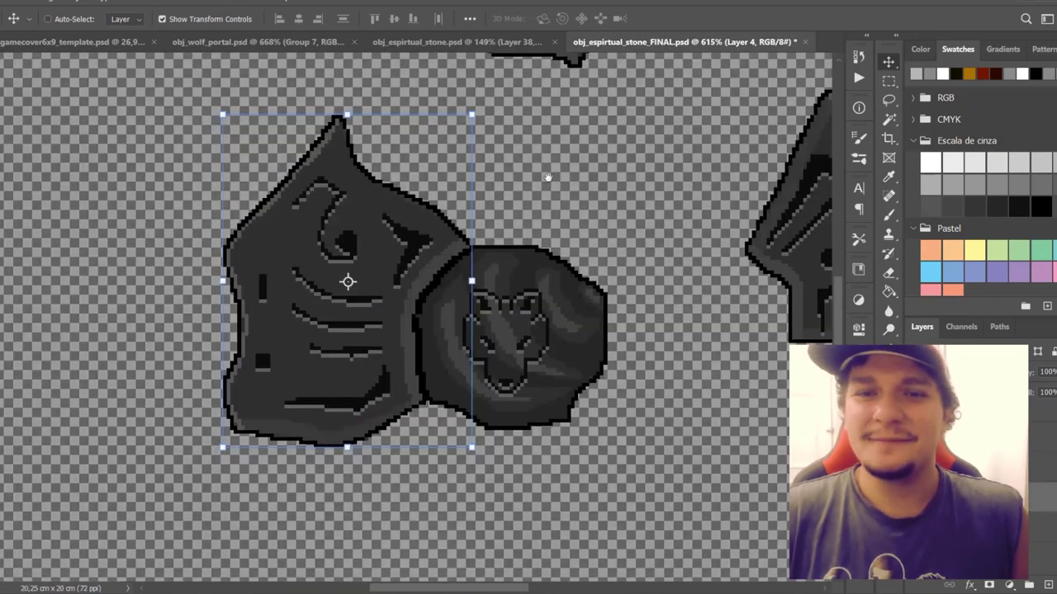
left_click_drag(561, 177, 513, 206)
left_click_drag(619, 196, 570, 188)
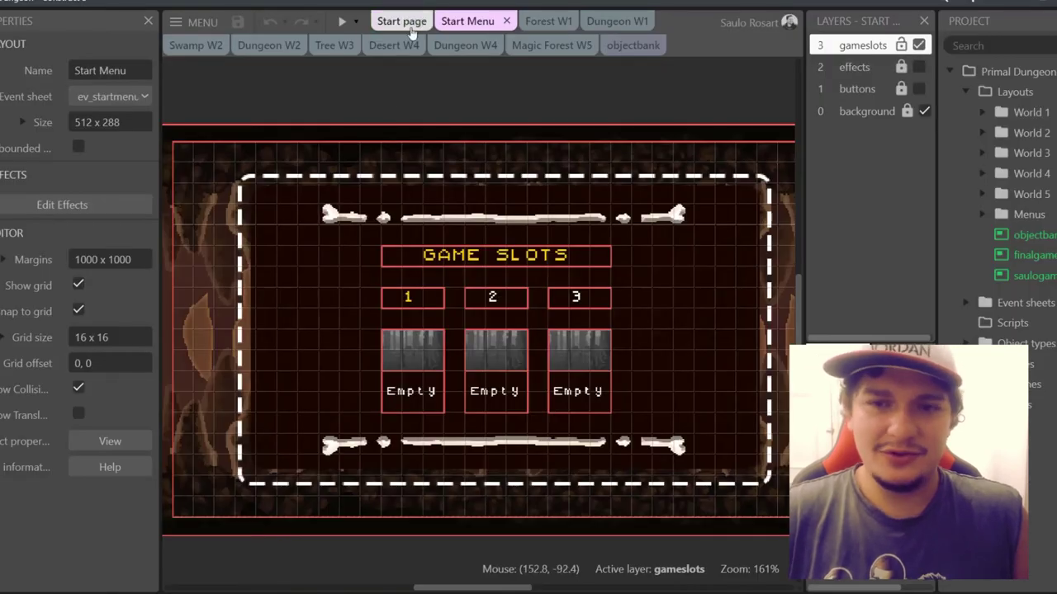
Switch to Construct 3, preview the Forest W1 layout and walk the character right toward the carved gray stone.
left_click(544, 23)
left_click(342, 20)
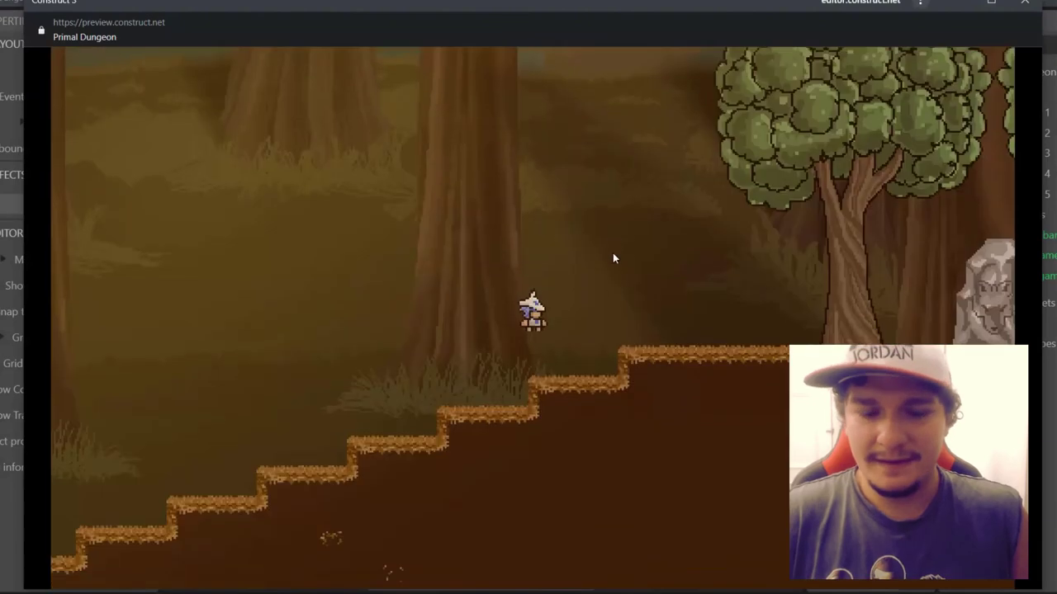
key("Right")
key("Up")
key("Right")
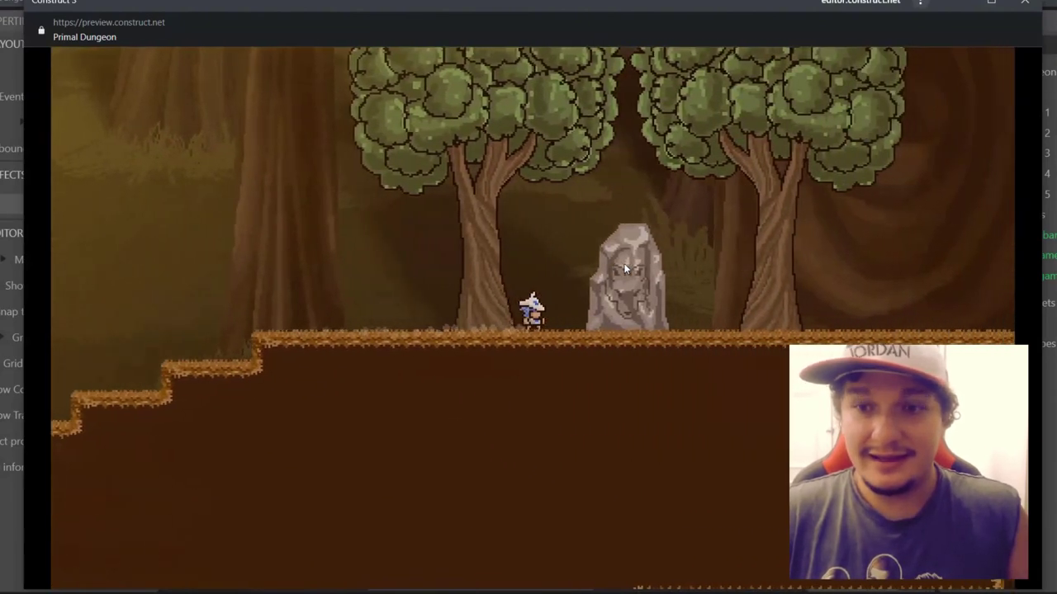
Run the character past the carved stone, jumping and attacking, and land on the first raised block before the spike pits.
key("Up")
key("x")
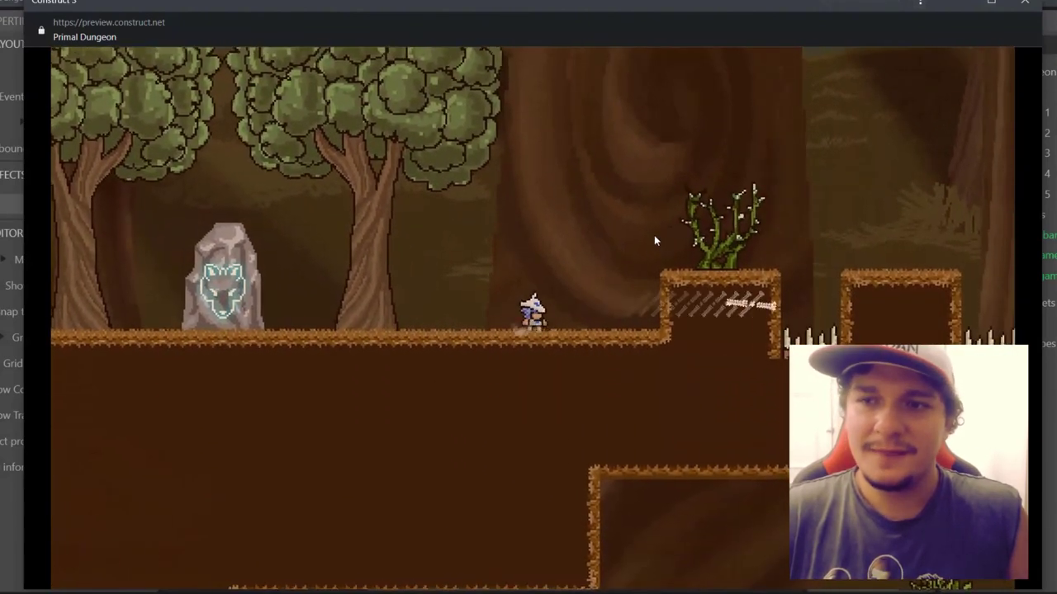
key("Up")
key("x")
key("Up")
key("Right")
key("x")
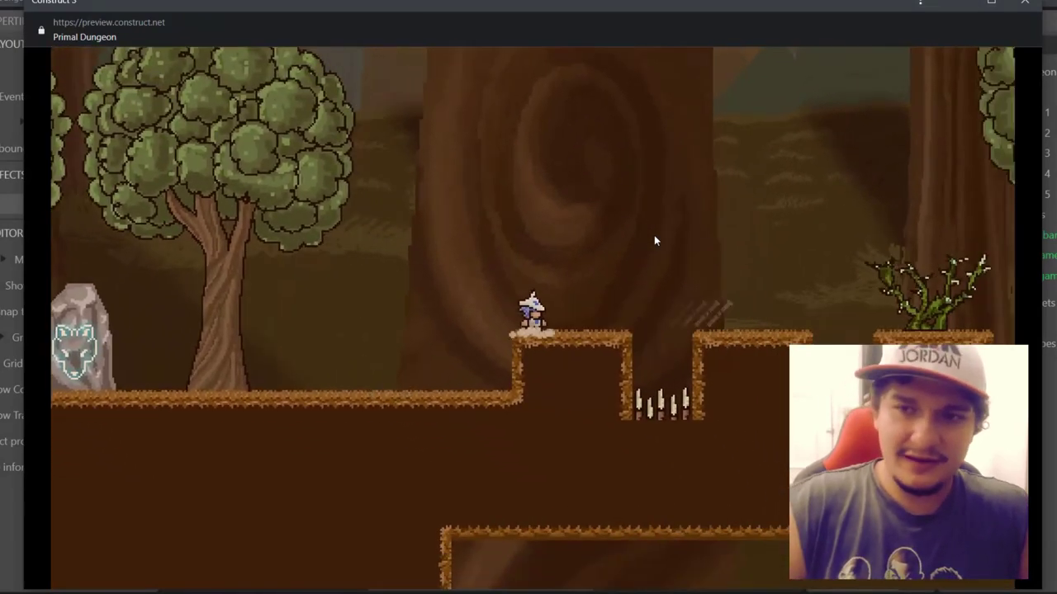
Jump the character rightward from block to block over the first spike pits, attacking along the way.
key("Up")
key("x")
key("Up")
key("Right")
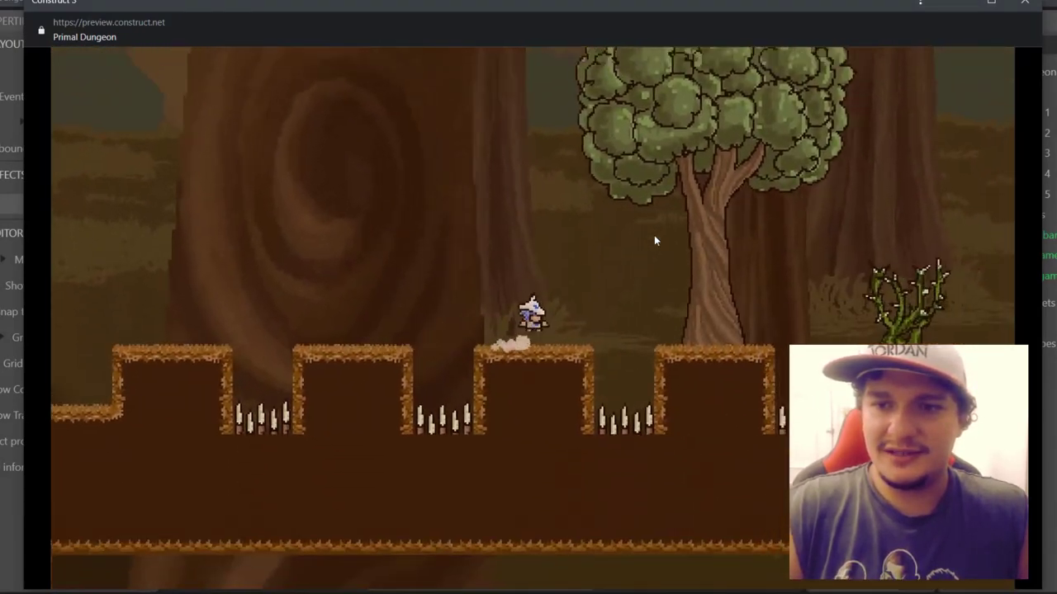
key("Up")
key("Up")
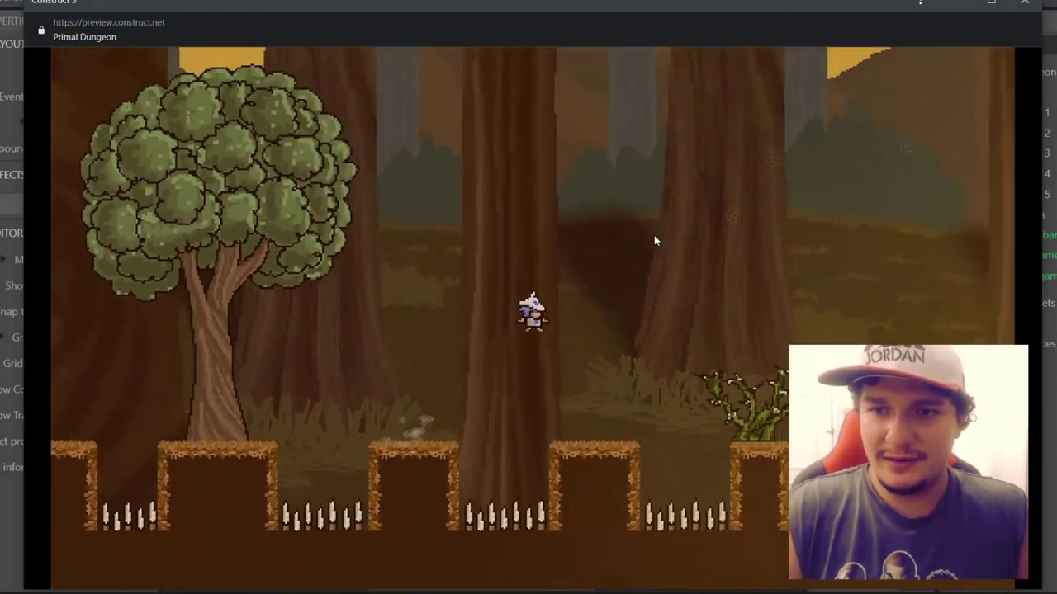
Cross the remaining spike pits and jump up the small stepped ledge beyond the tree and bush.
key("x")
key("Up")
key("Up")
key("Right")
key("Up")
key("Up")
key("Up")
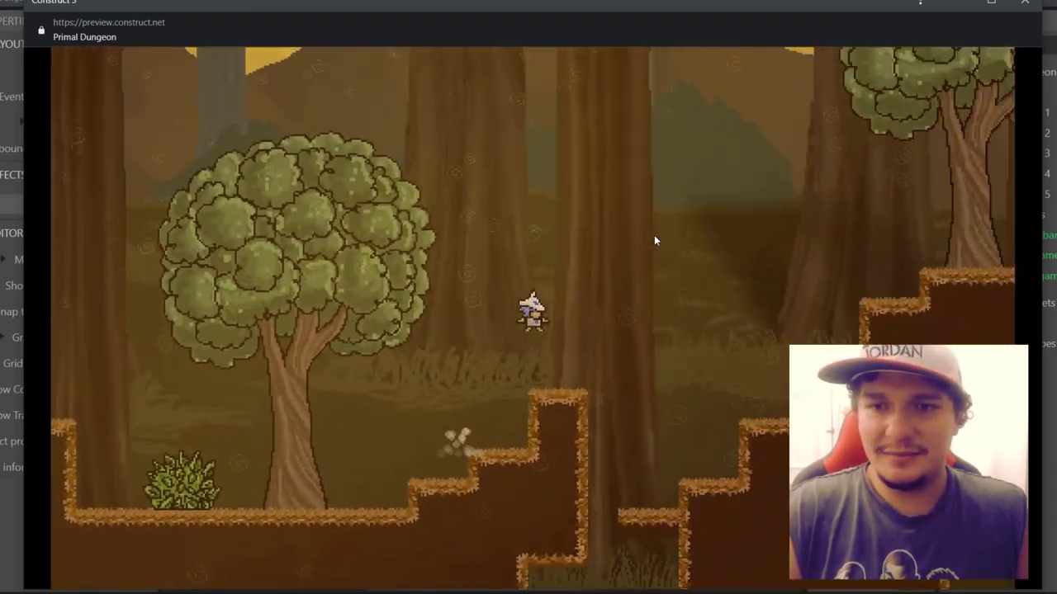
Climb the stepped hill, jump past the tree on its summit and descend to the flat ground on the far side.
key("Up")
key("Up")
key("Right")
key("Up")
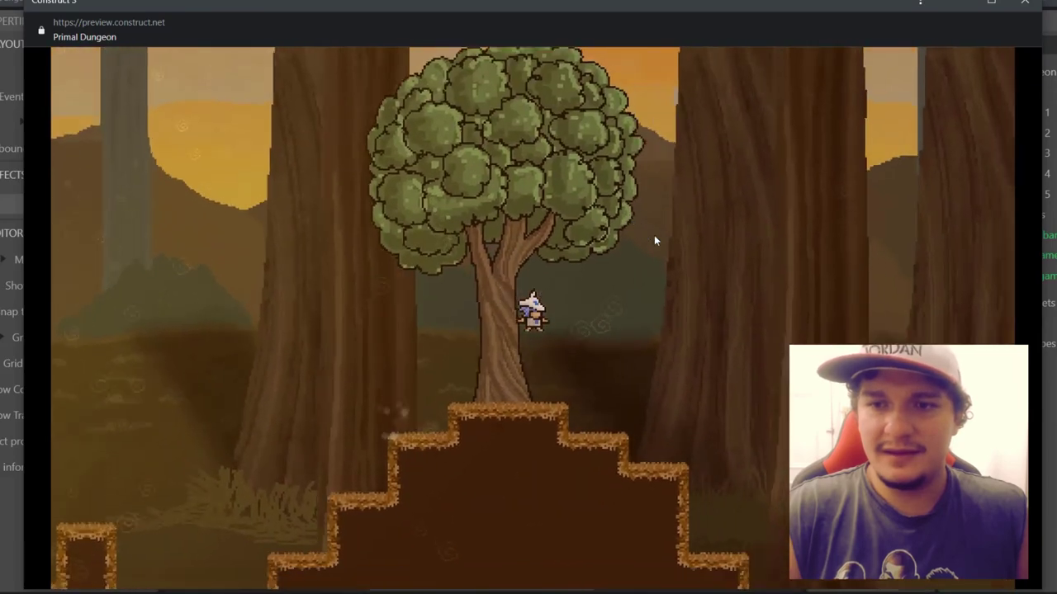
key("Right")
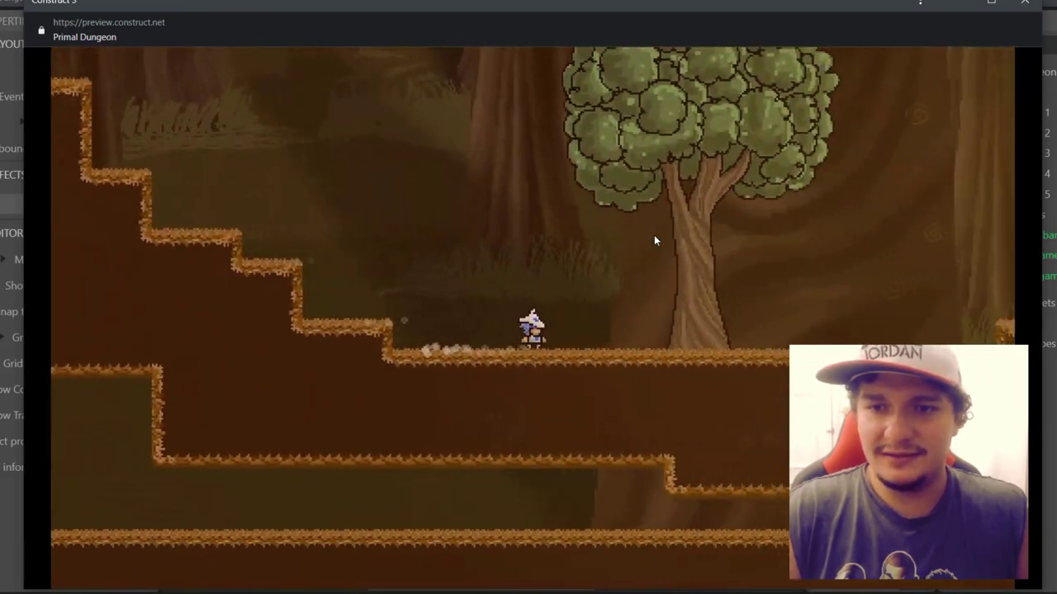
Turn the character back and jump up the stepped hill toward the tree on its summit.
key("Left")
key("Up")
key("Left")
key("Up")
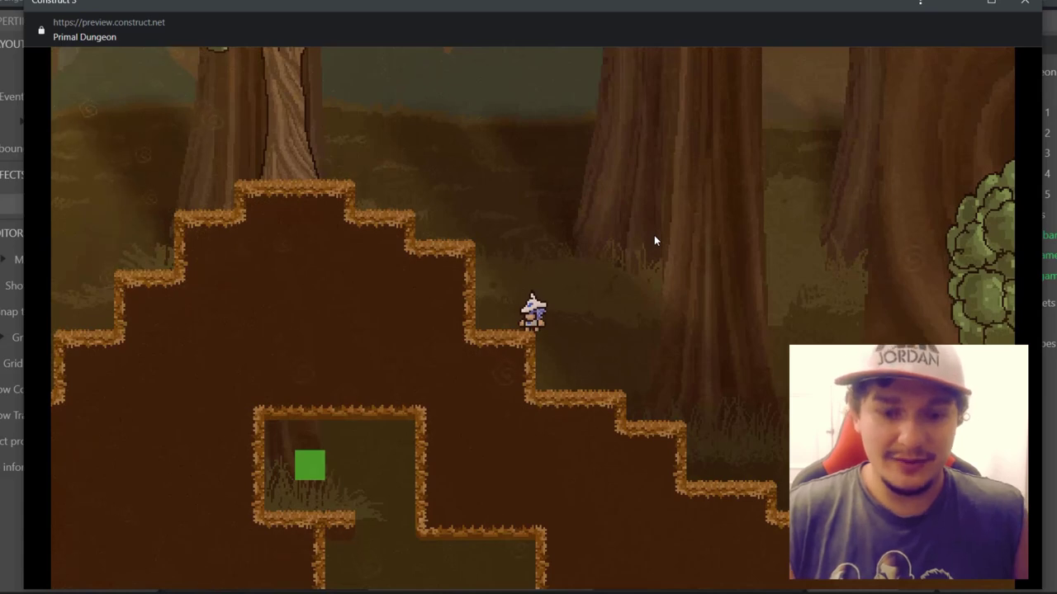
key("Left")
key("Up")
key("Up")
key("Right")
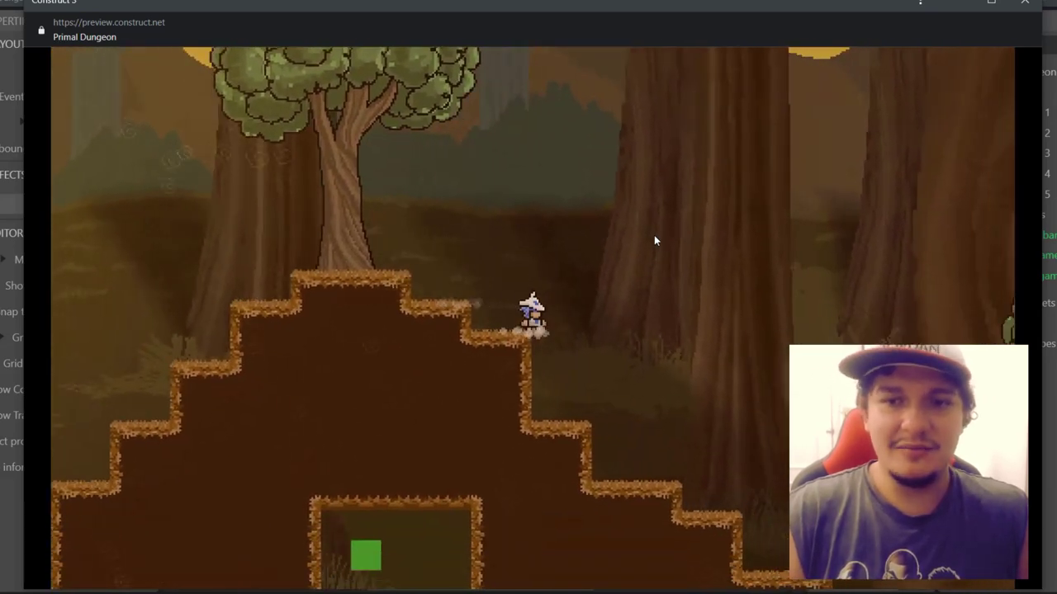
key("Left")
key("Up")
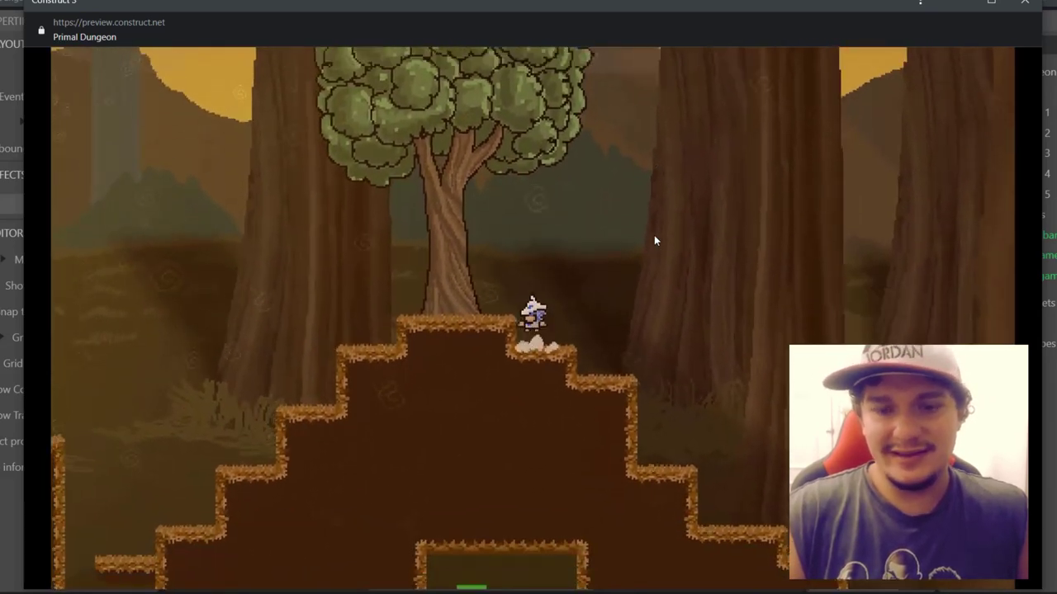